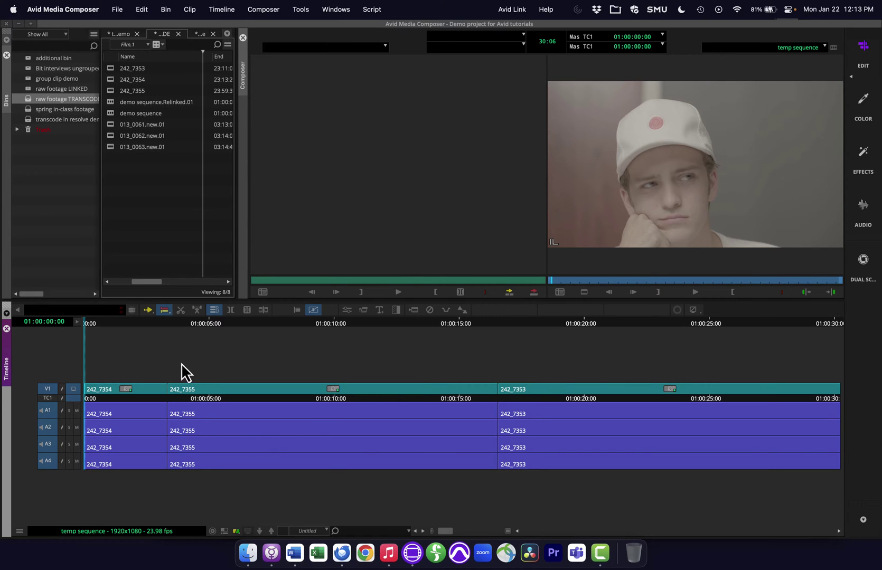
Bring up the Timeline window from the Tools menu to show the temp sequence.
click(301, 9)
click(301, 9)
click(301, 10)
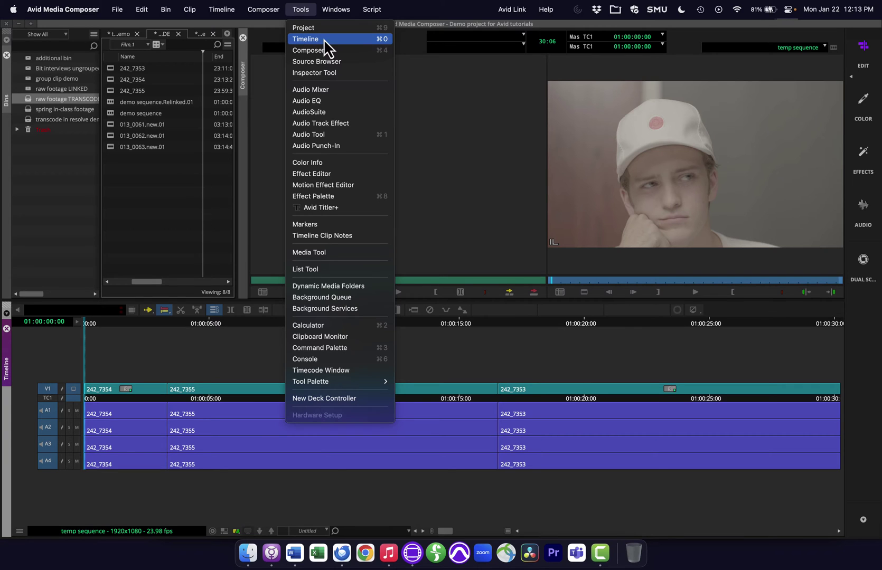
click(338, 39)
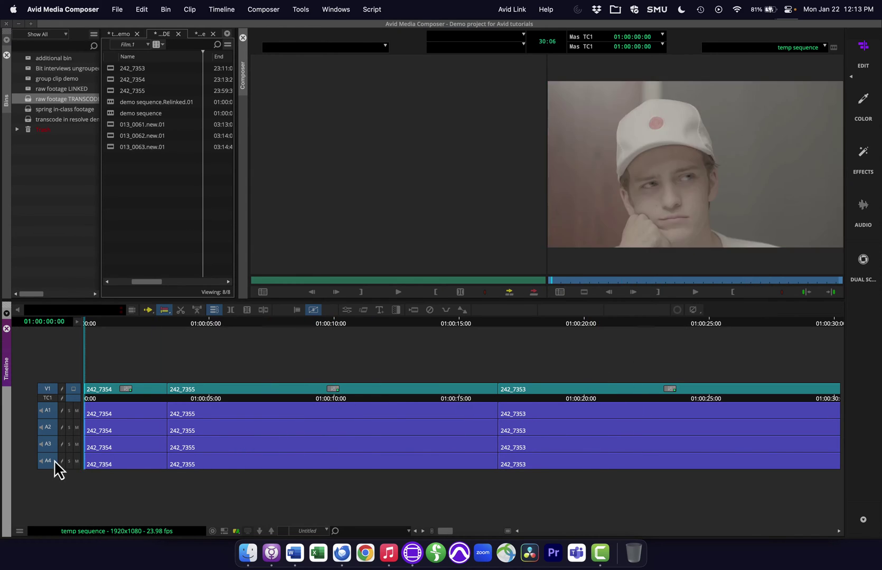
Scrub the playhead back and forth across the sequence clips.
click(566, 441)
click(291, 430)
click(454, 423)
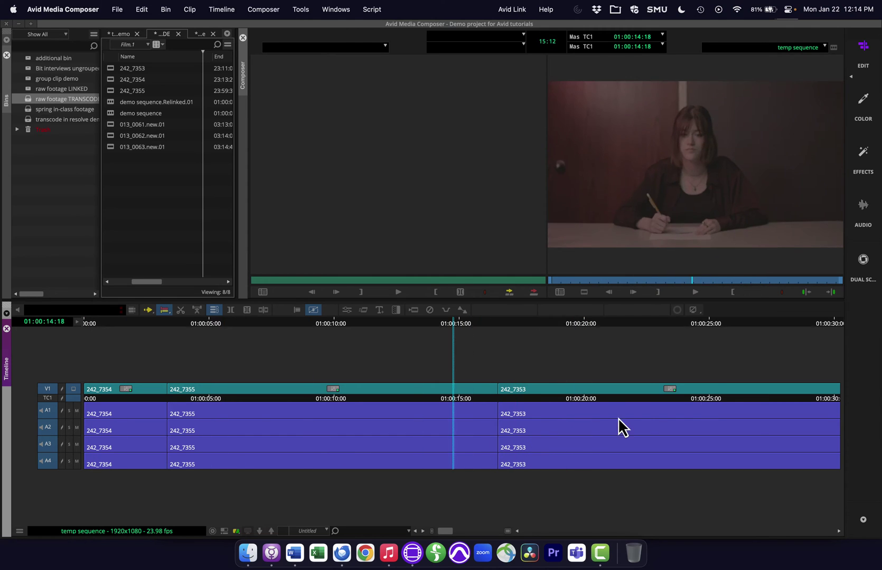
click(378, 425)
click(363, 426)
click(522, 432)
click(373, 441)
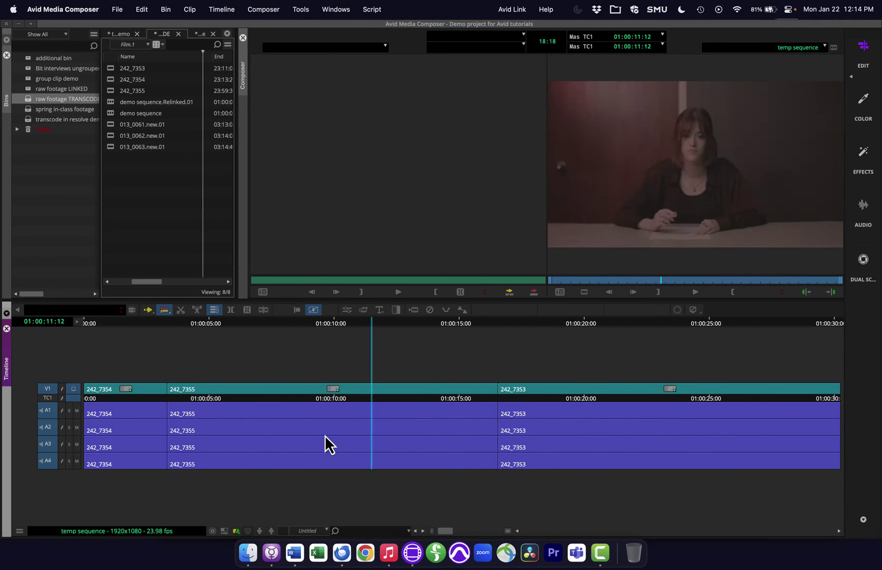
Park the playhead at 01:00:11:23 and switch Segment Mode to red Lift/Overwrite.
click(240, 439)
click(313, 423)
click(425, 424)
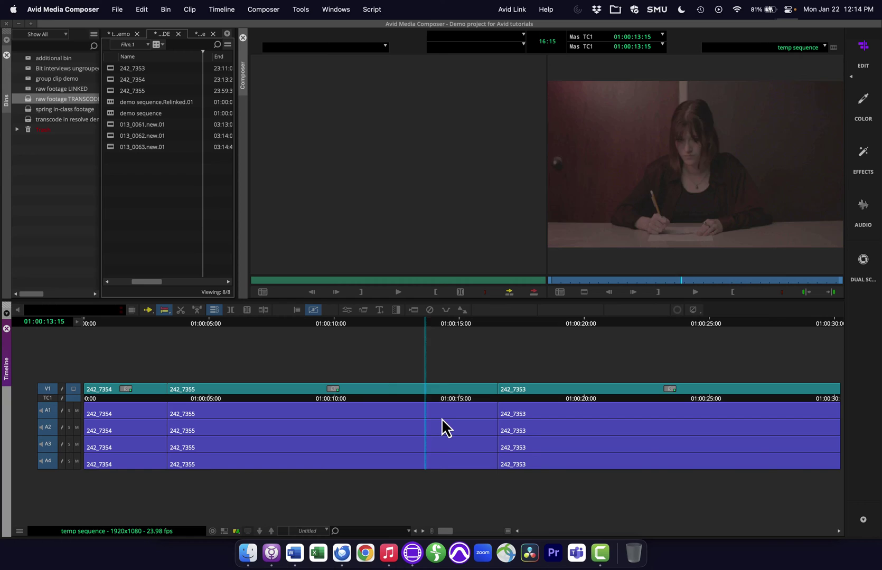
click(383, 431)
click(384, 430)
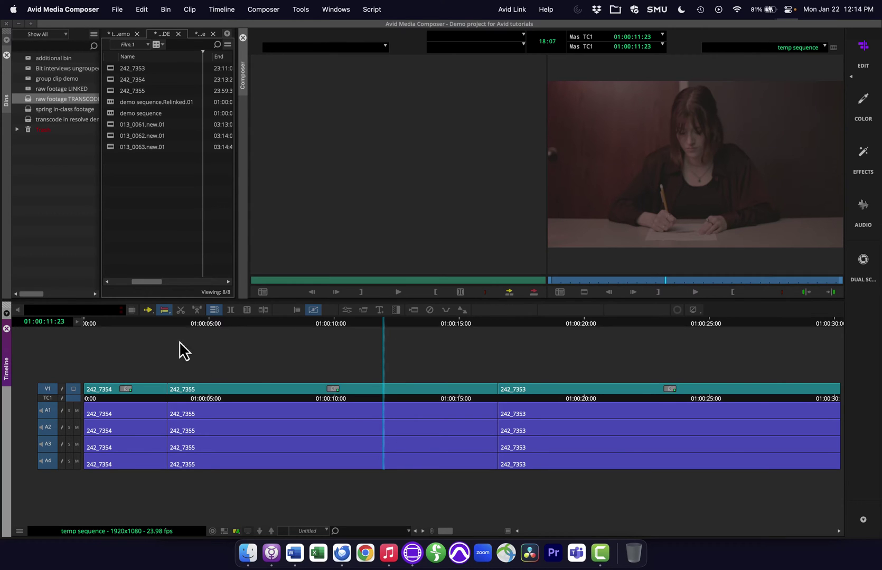
click(148, 312)
Switch Segment Mode back to Extract/Splice and select 242_7355 at 01:00:08:22.
click(310, 429)
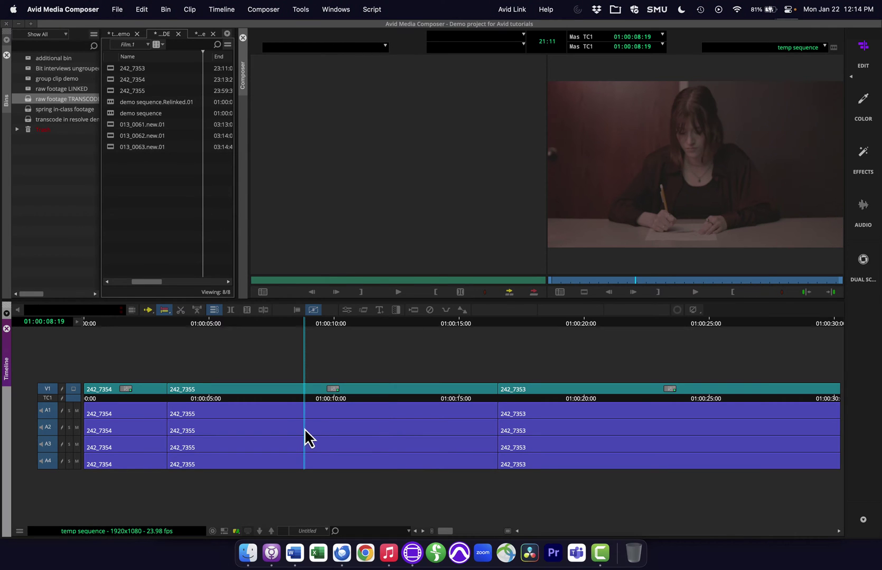
click(307, 426)
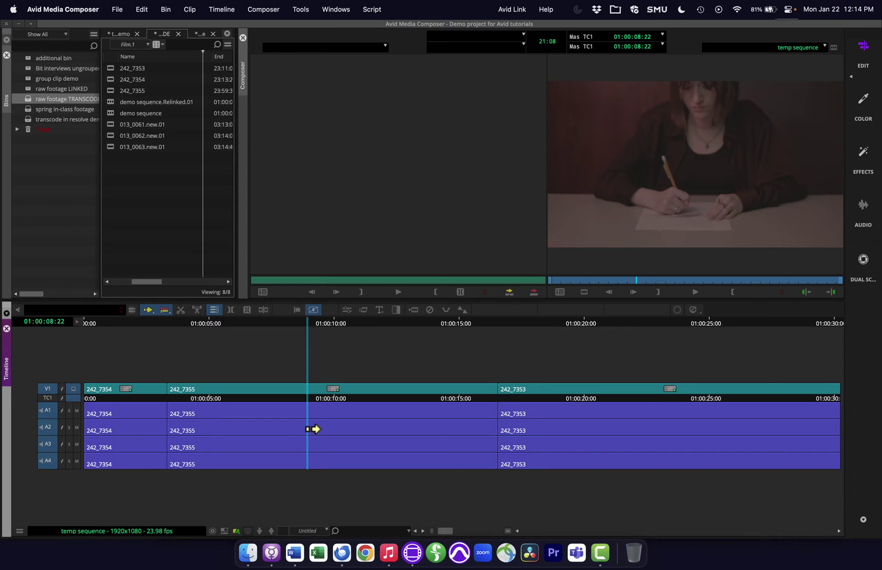
click(316, 431)
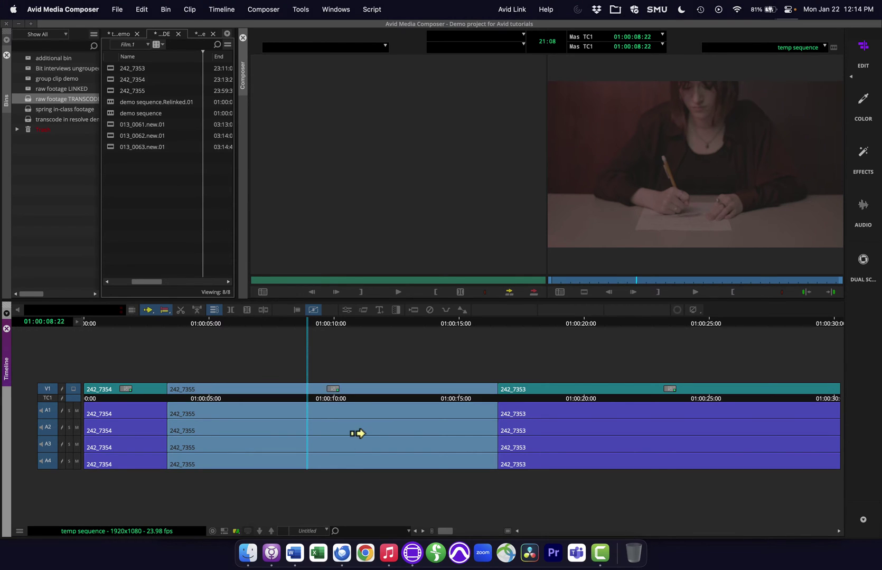
Try moving 242_7353 earlier to about 01:00:05, then undo the move.
click(519, 435)
drag(294, 434, 312, 423)
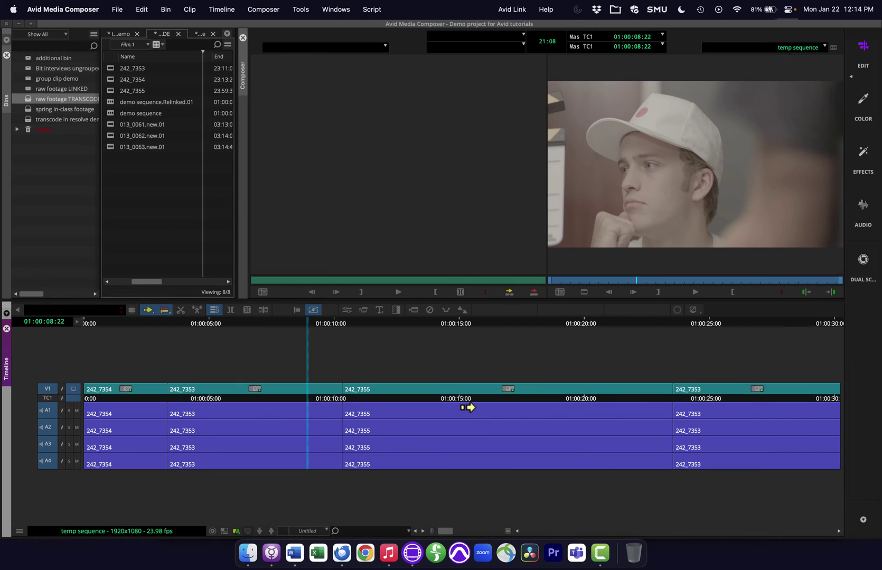
key(ctrl+z)
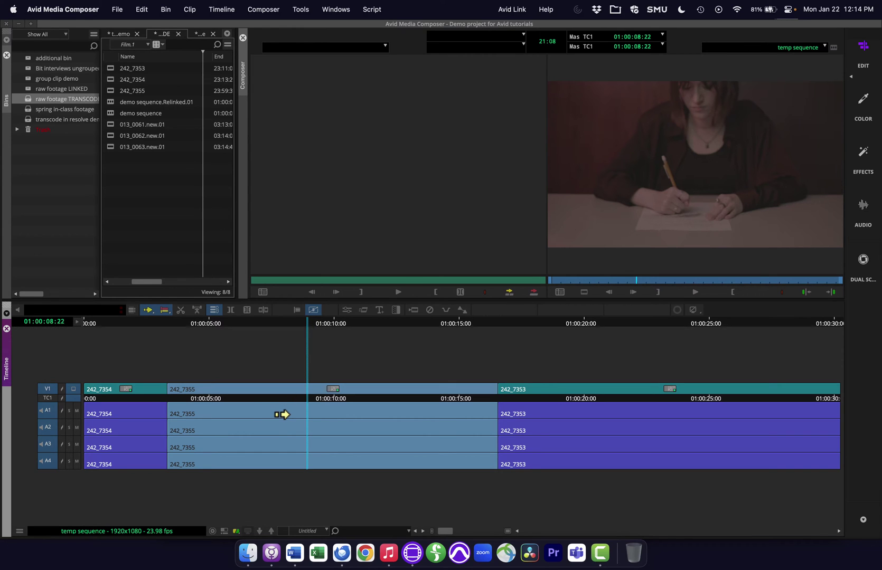
Deselect all segments and park the playhead at 01:00:03:17.
key(super+shift+a)
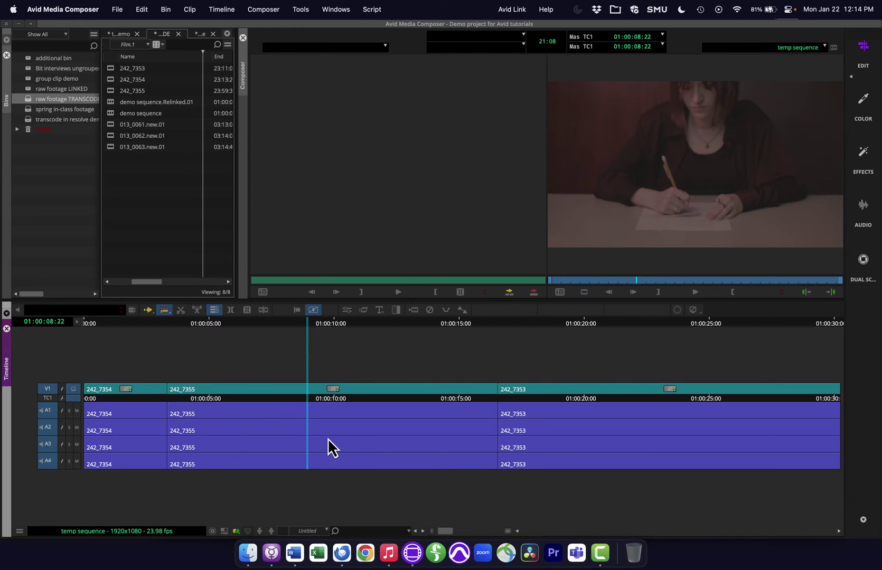
click(537, 440)
drag(206, 425, 176, 418)
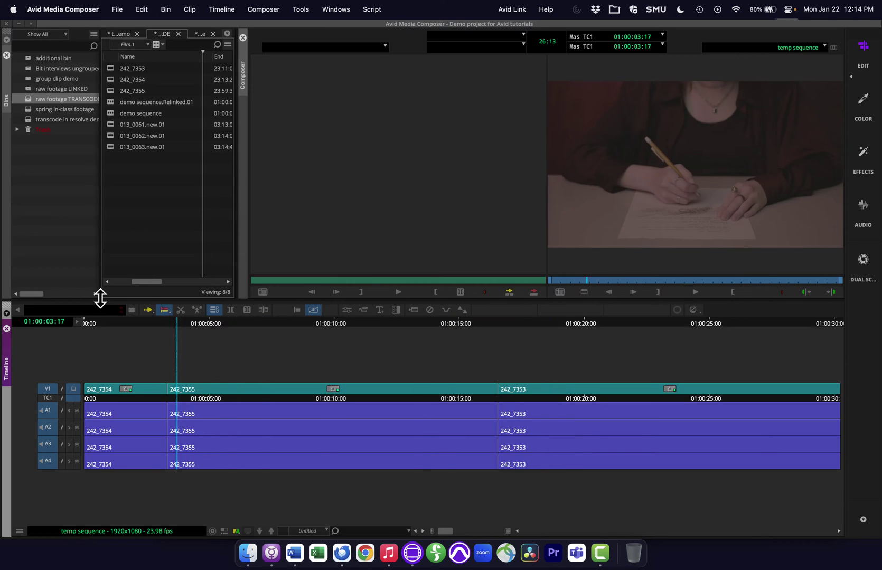
Keep Segment Mode on Extract/Splice and discard a trial lift of 242_7355.
click(150, 311)
click(149, 311)
drag(228, 391, 453, 390)
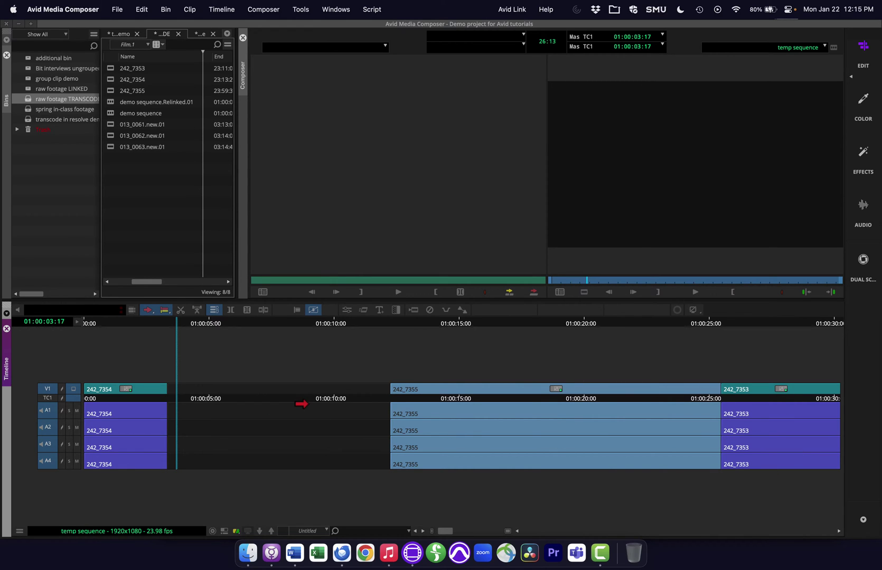
click(301, 405)
key(Delete)
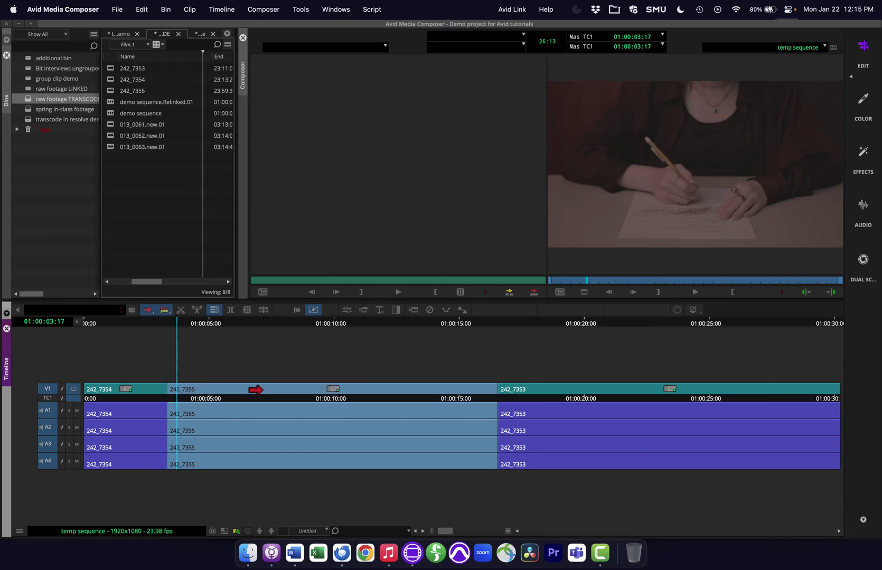
Splice 242_7355 into the middle of 242_7353 near 01:00:09.
drag(258, 390, 427, 413)
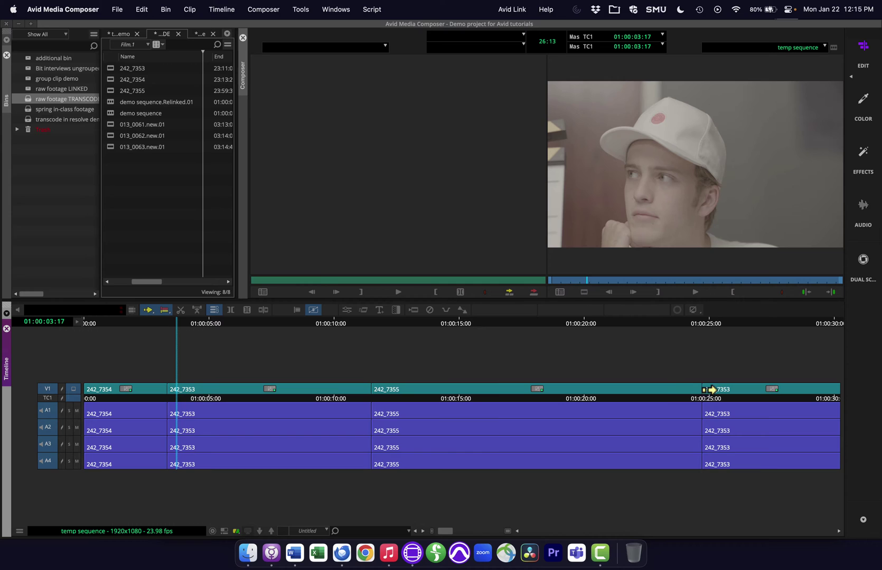
key(super+z)
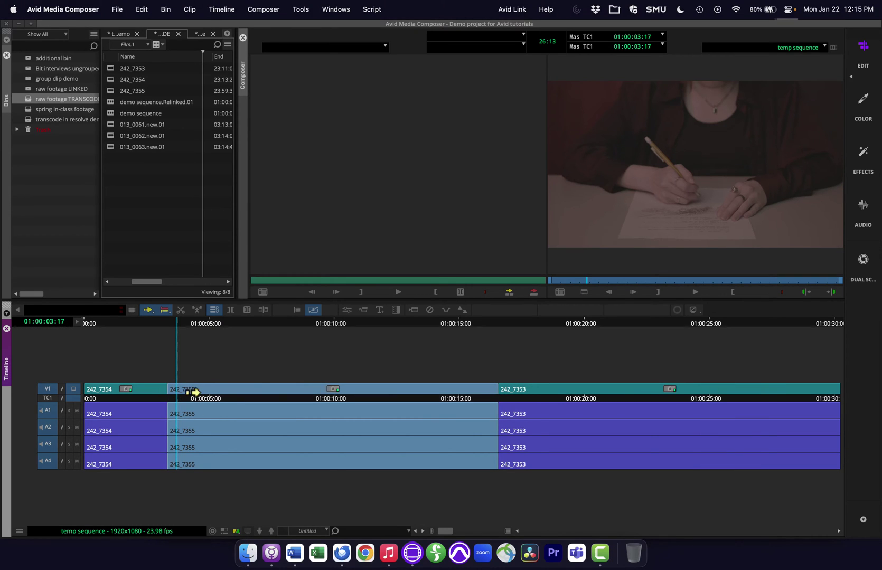
drag(213, 391, 344, 391)
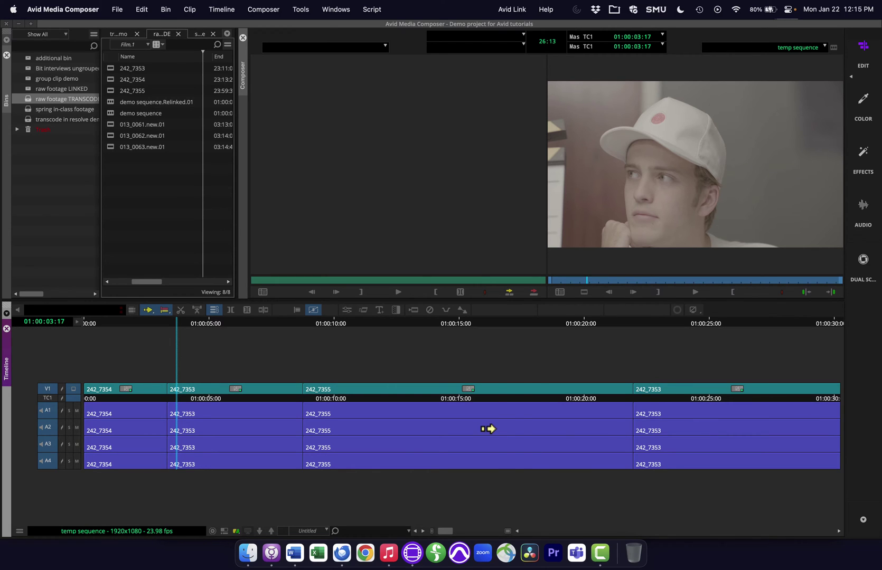
Move 242_7355 ahead of 242_7353, undoing several trial moves of 242_7354.
drag(489, 429, 496, 437)
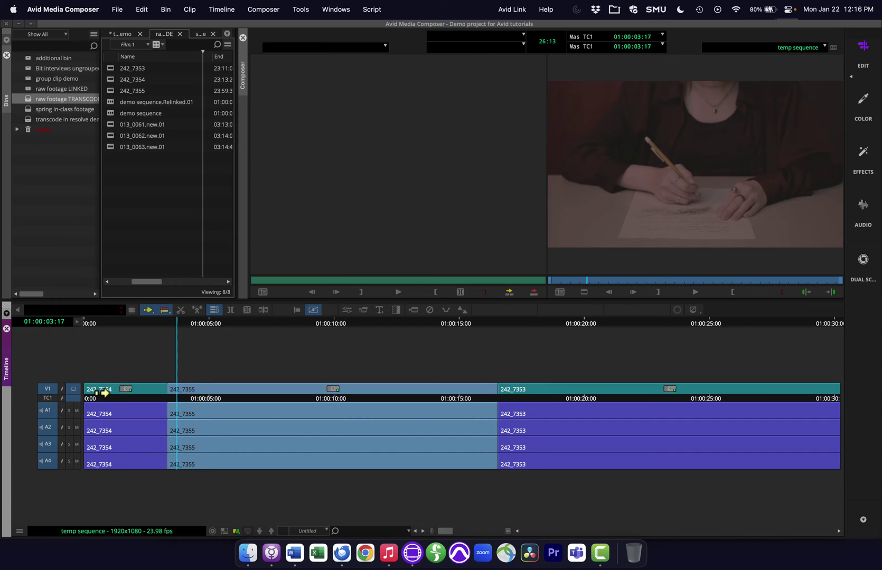
drag(103, 390, 458, 390)
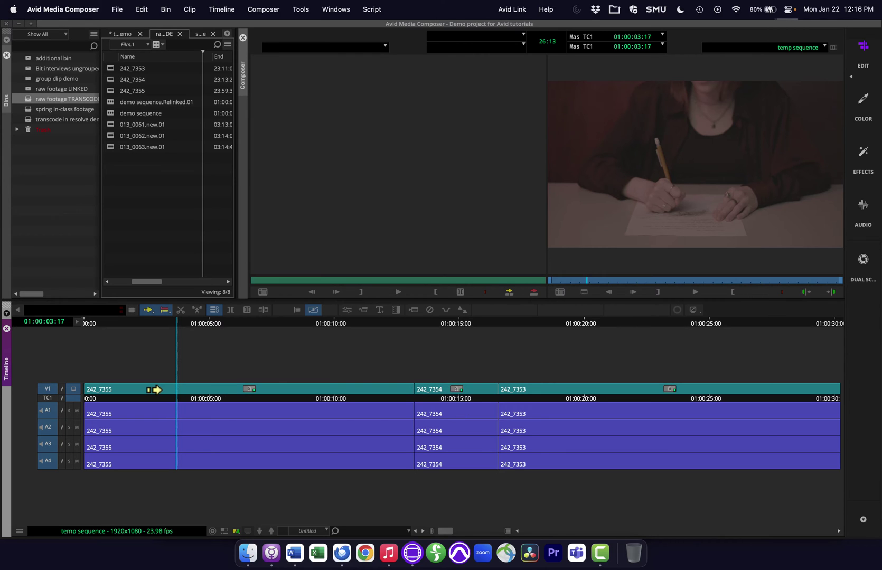
key(super+z)
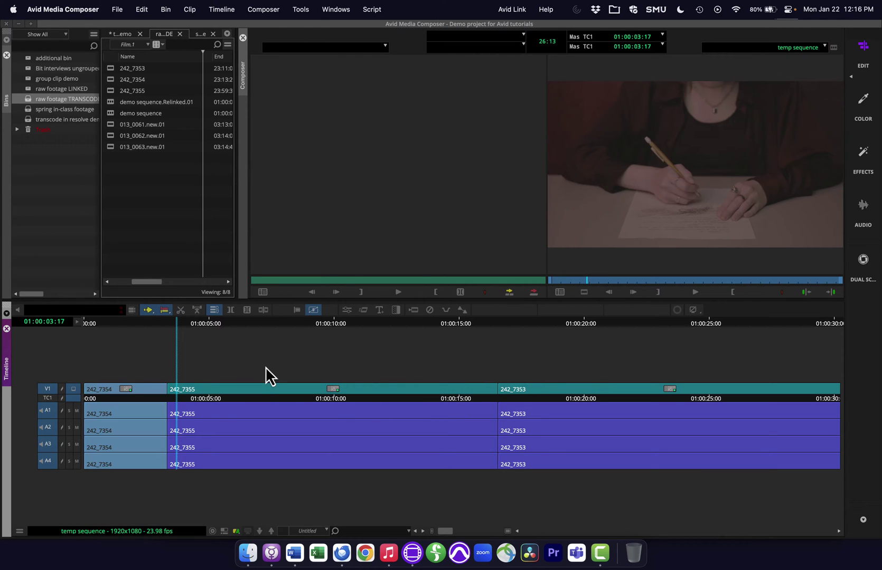
drag(103, 389, 451, 410)
key(super+z)
drag(132, 381, 370, 395)
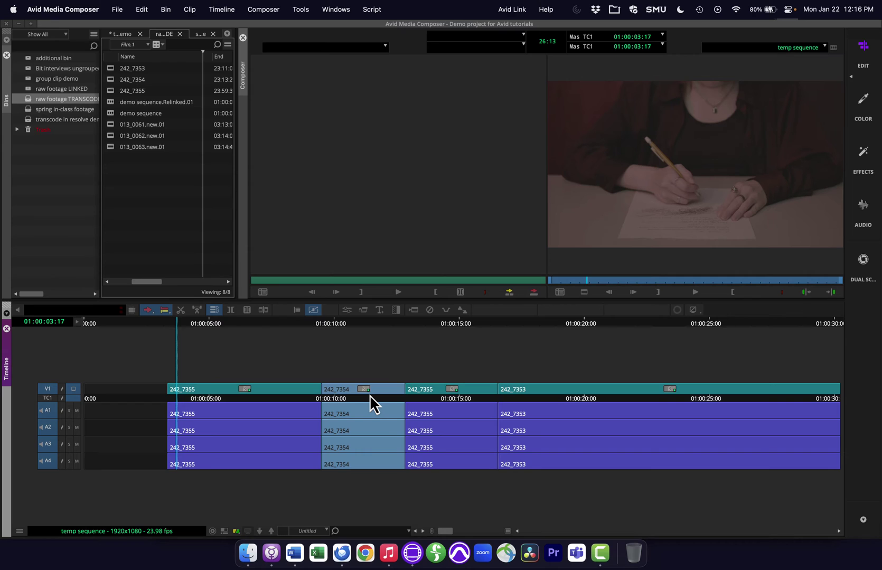
key(super+z)
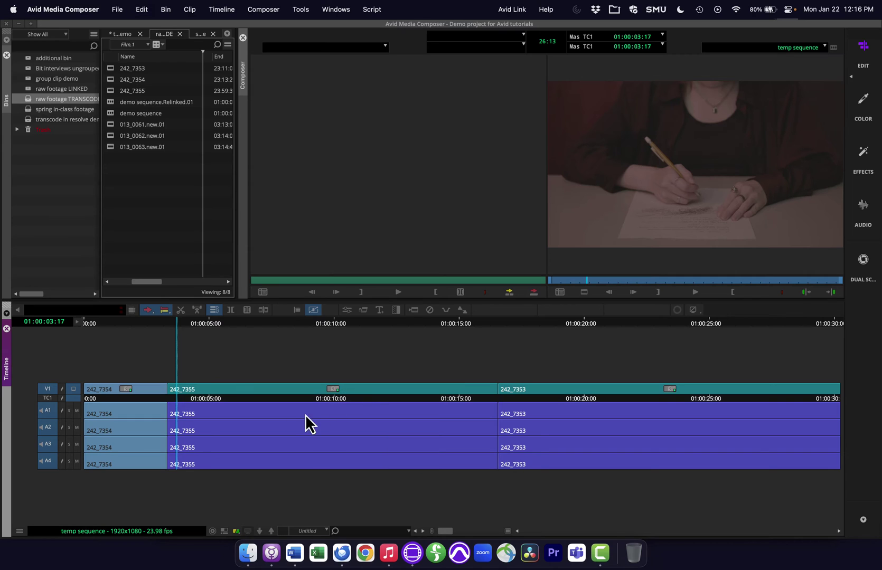
Delete the gap filler so 242_7353 butts against 242_7355, with Segment Mode set to Extract/Splice.
click(249, 438)
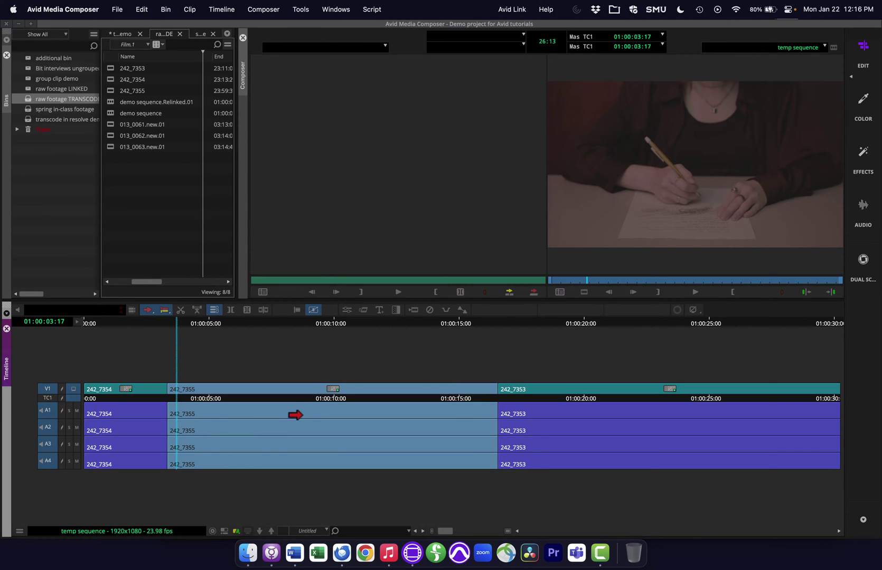
click(502, 447)
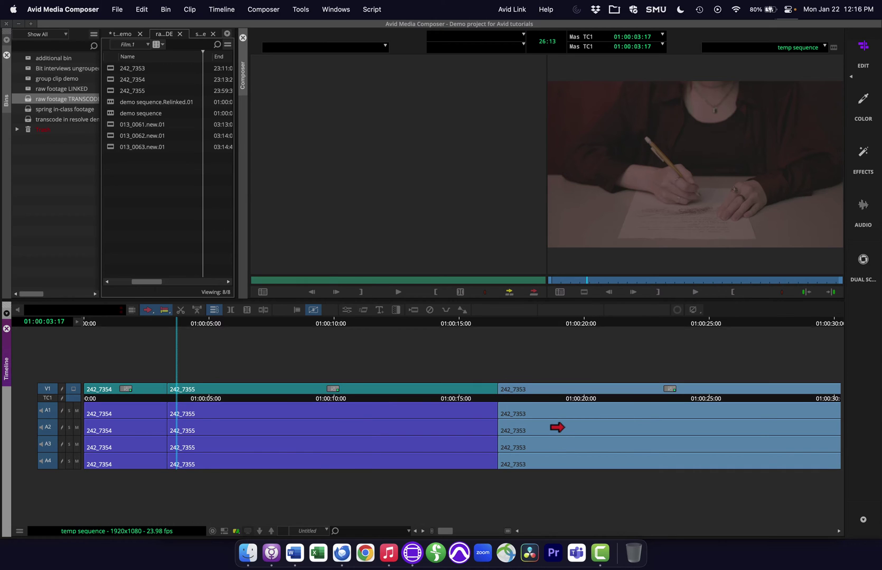
drag(556, 418, 633, 416)
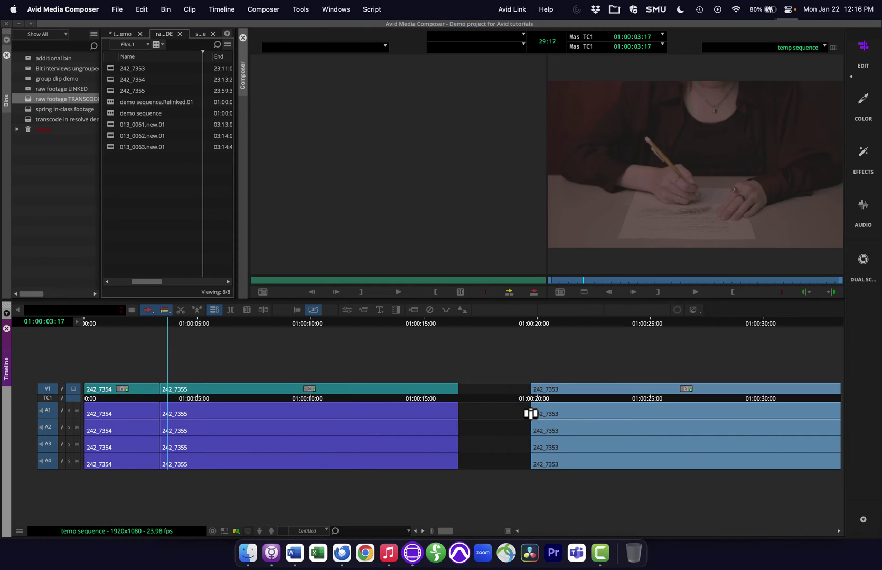
drag(490, 413, 487, 453)
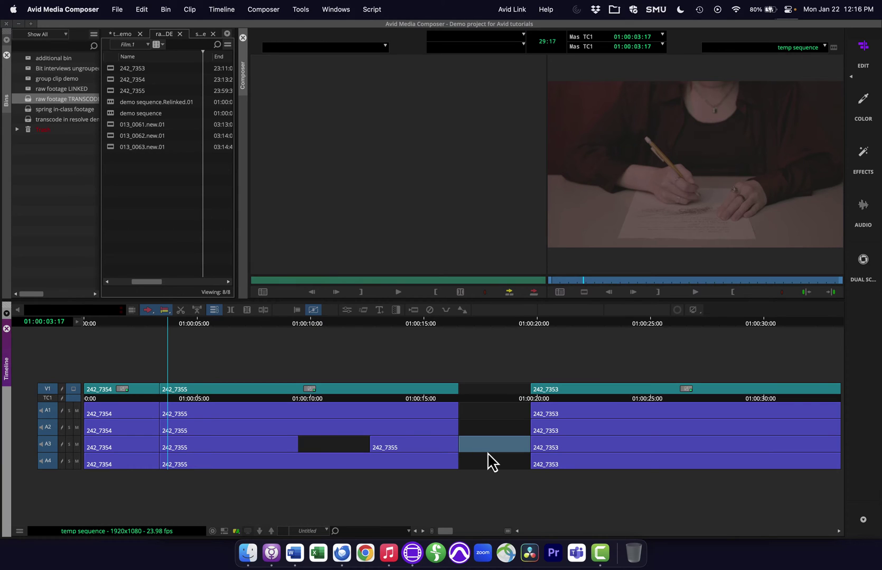
click(482, 411)
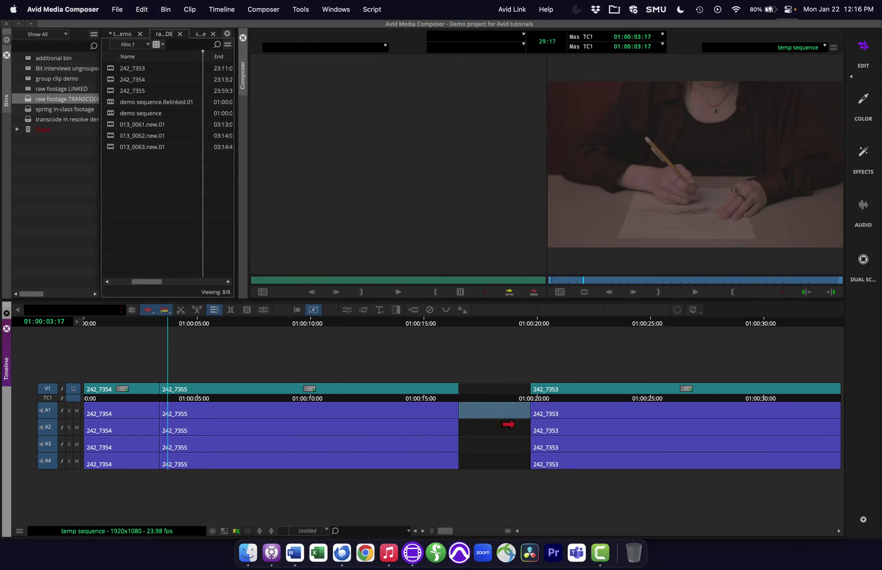
key(Delete)
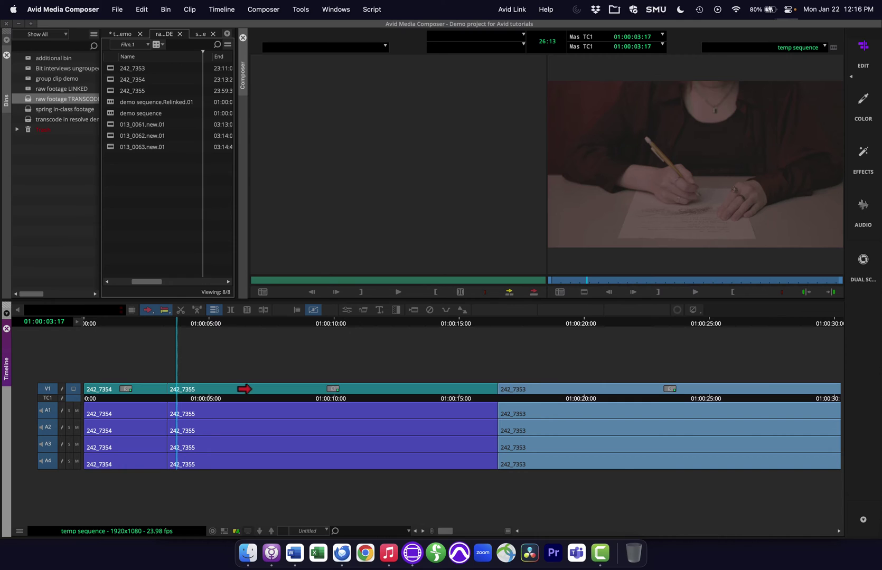
click(147, 309)
key(shift+a)
Clear the selection, scrub to about 01:00:17:06, and switch Segment Mode to Lift/Overwrite.
key(super+shift+a)
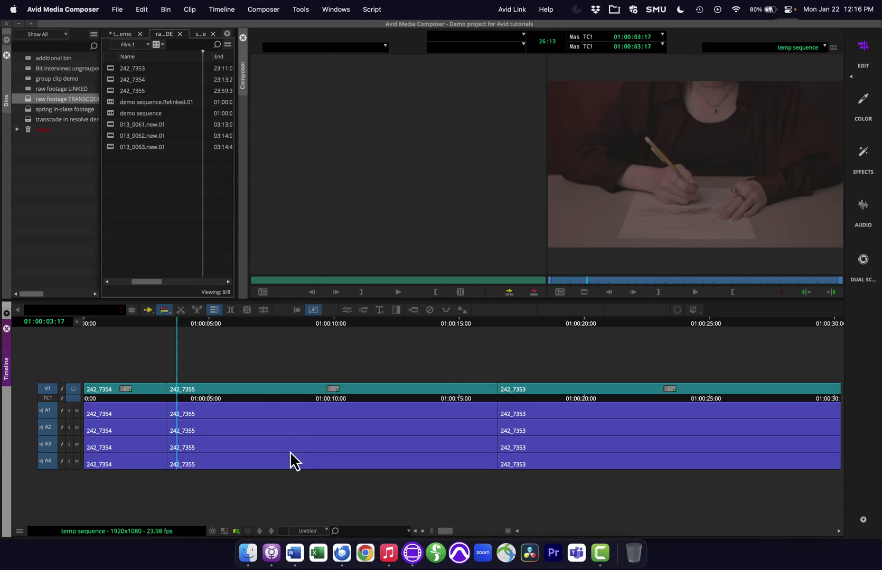
drag(290, 453, 368, 412)
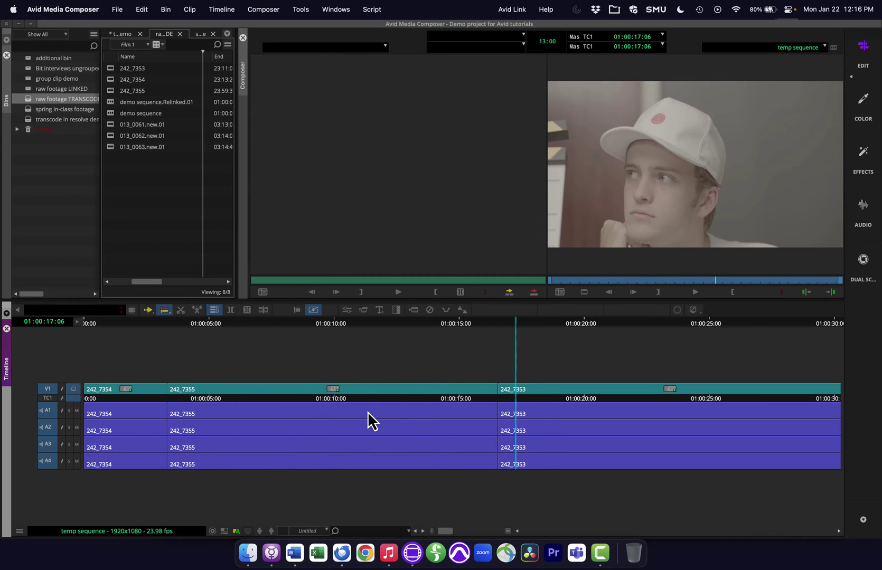
click(147, 310)
Try two later moves of 242_7355, undo both, and deselect it.
drag(215, 408, 404, 417)
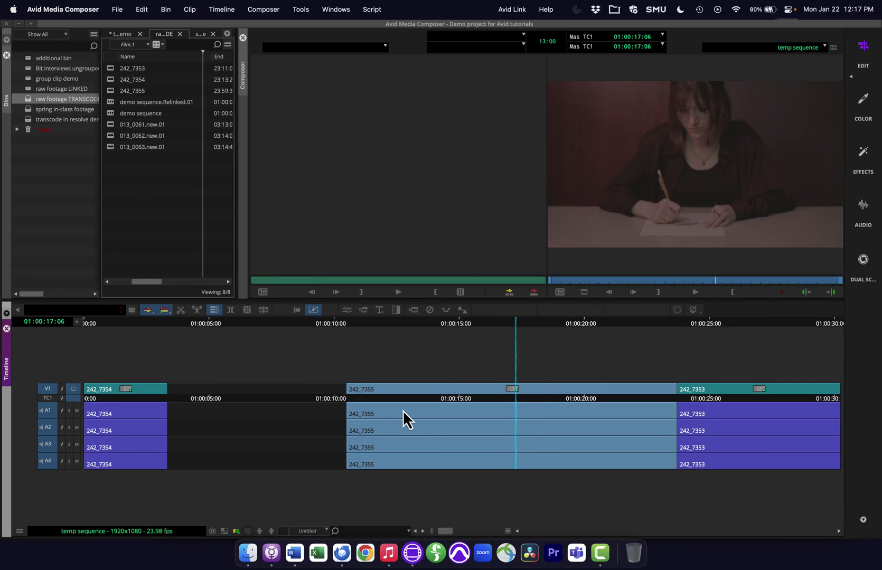
key(super+z)
drag(240, 417, 325, 413)
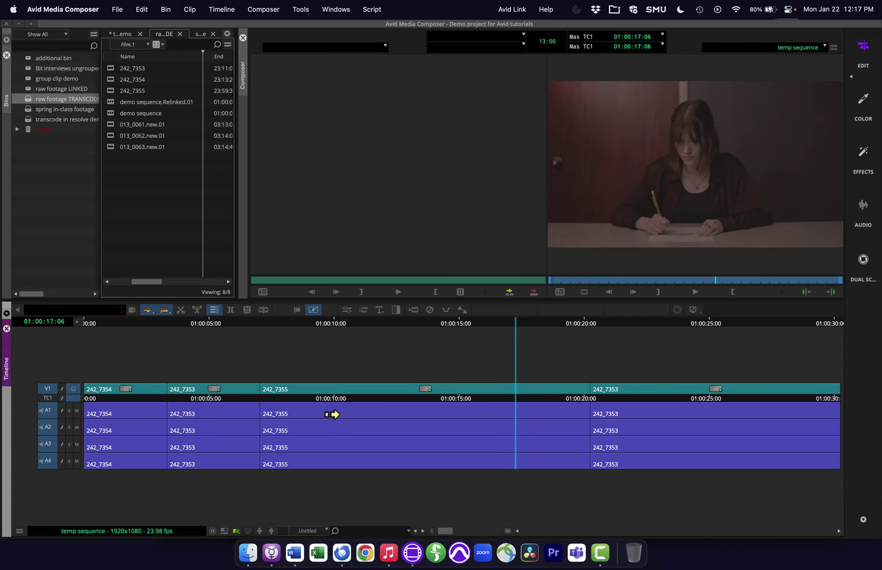
key(super+z)
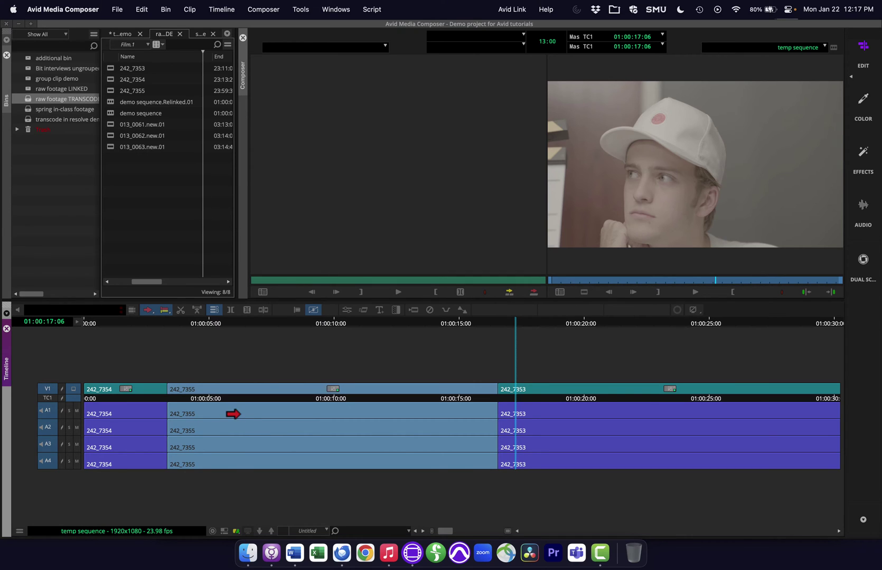
click(238, 415)
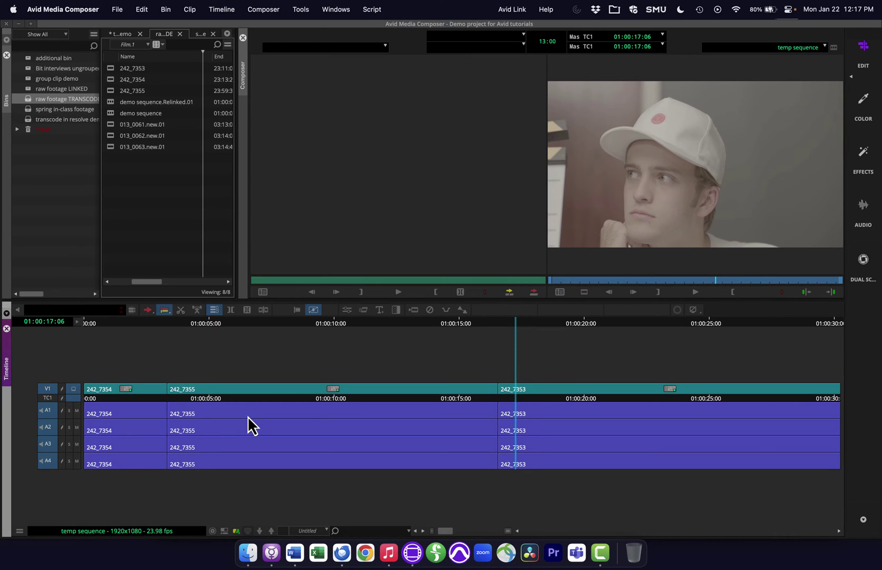
key(shift+a)
drag(410, 324, 376, 345)
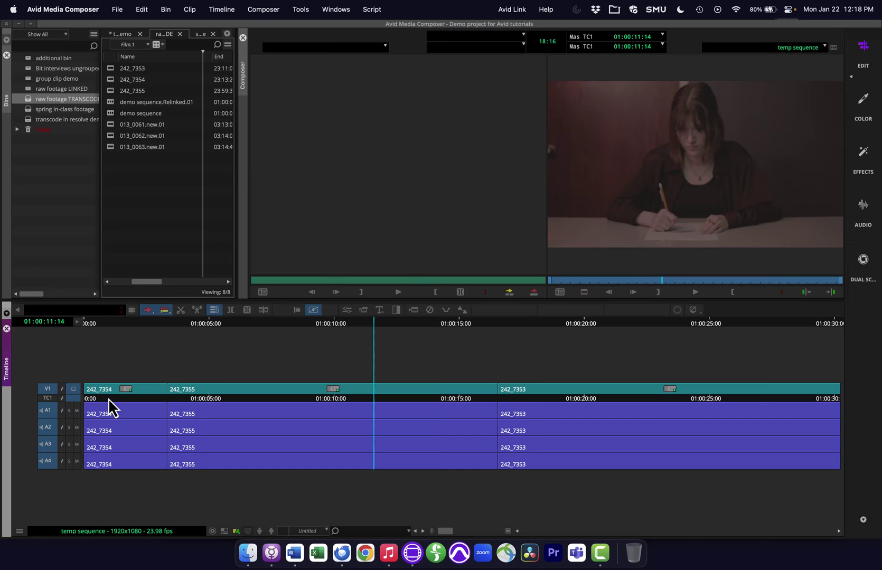
drag(110, 407, 222, 409)
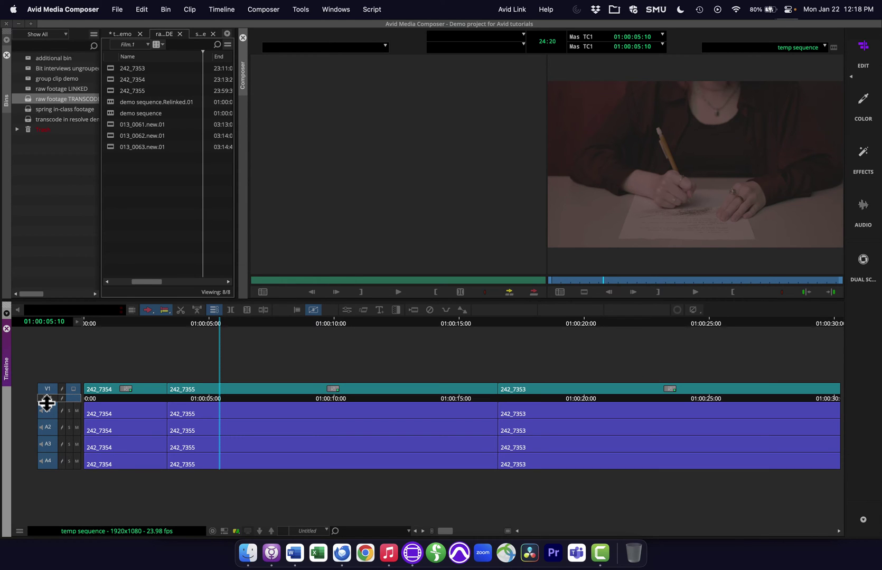
Resize the TC1 timecode track taller and back, then drag track A3 below A4.
drag(46, 403, 39, 433)
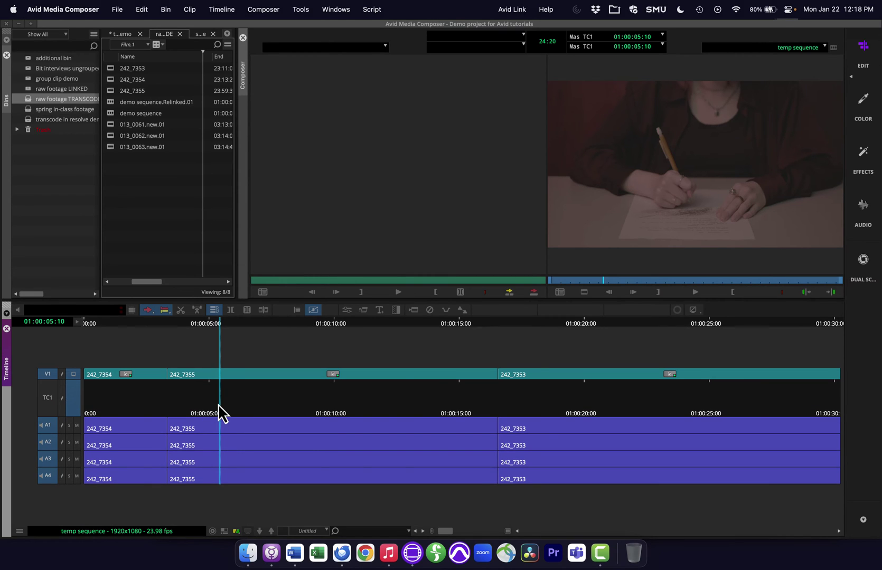
drag(219, 405, 421, 394)
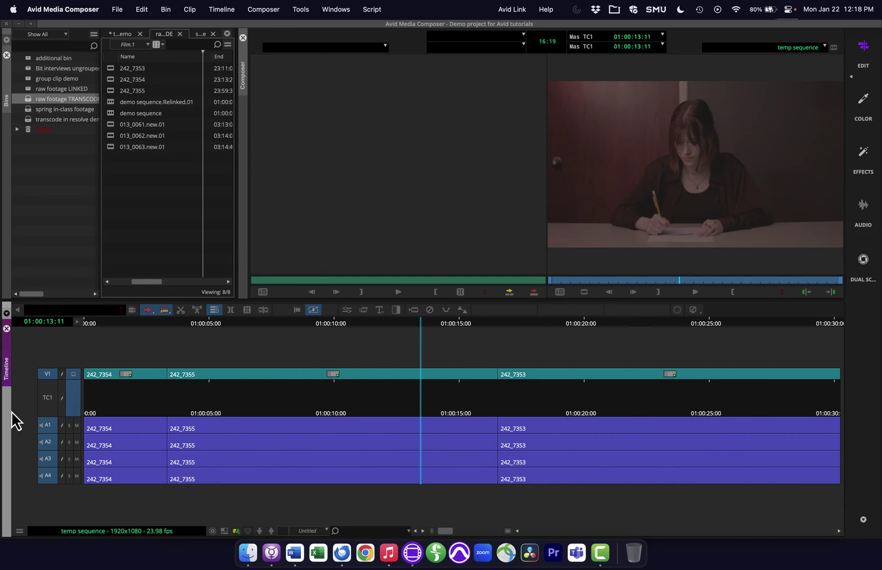
drag(47, 418, 43, 481)
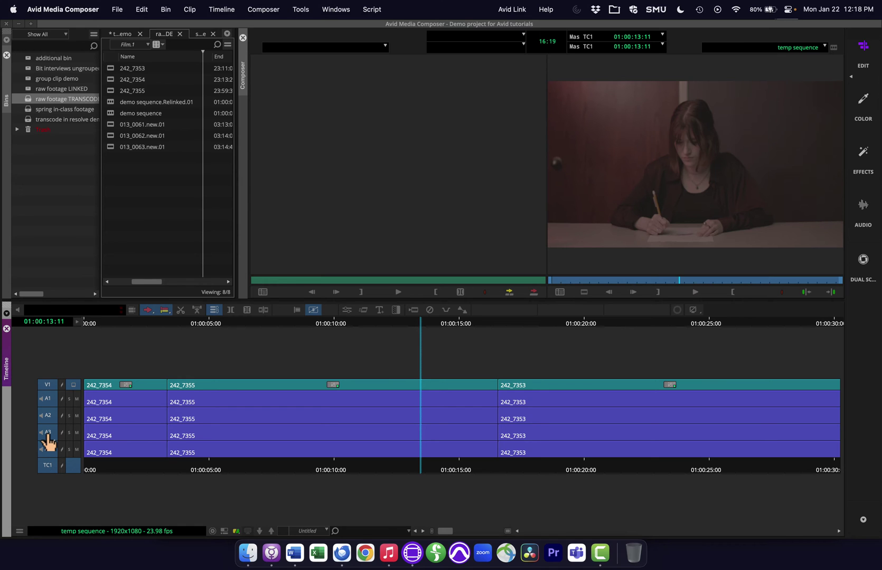
drag(48, 441, 50, 465)
Restore the A1–A4 audio track order and leave trim mode.
drag(354, 467, 143, 445)
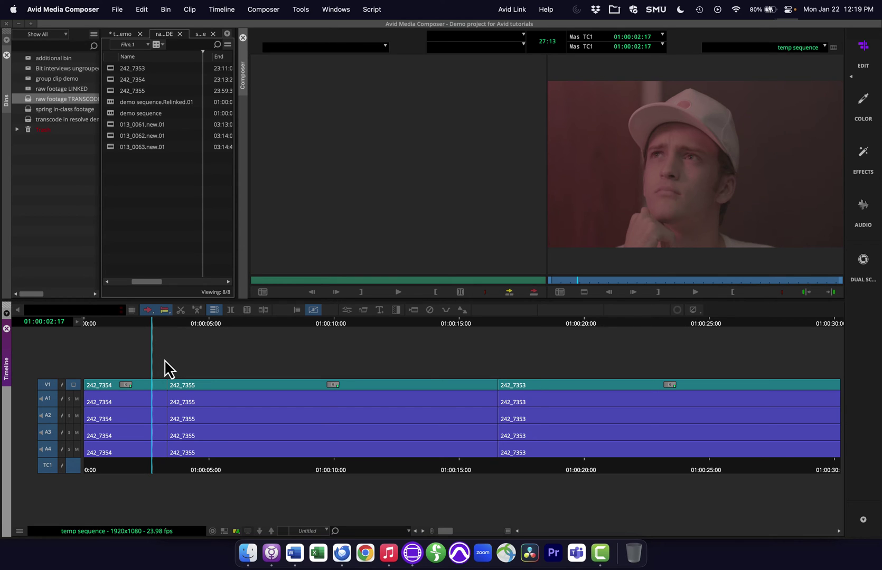
mouse_move(164, 359)
mouse_down()
mouse_move(402, 412)
mouse_move(600, 478)
mouse_move(595, 485)
mouse_up()
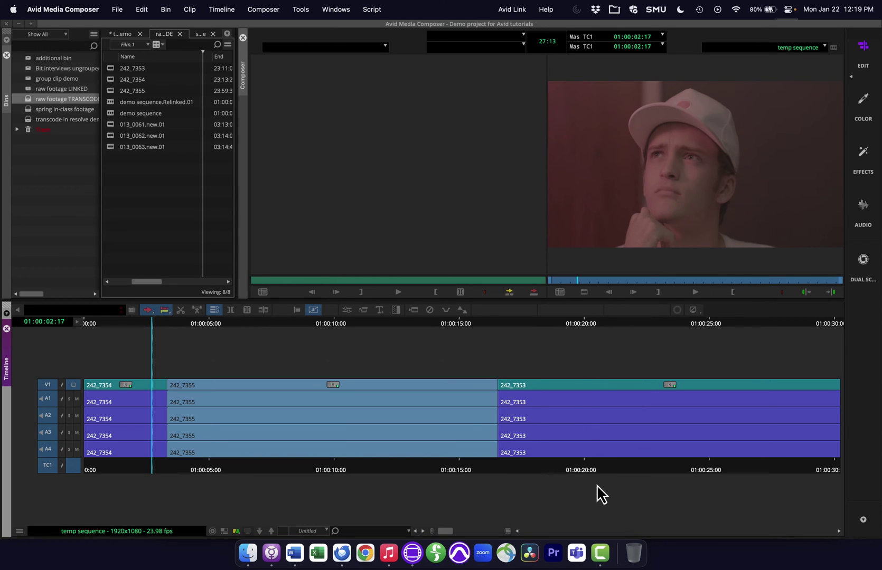
drag(517, 499, 71, 363)
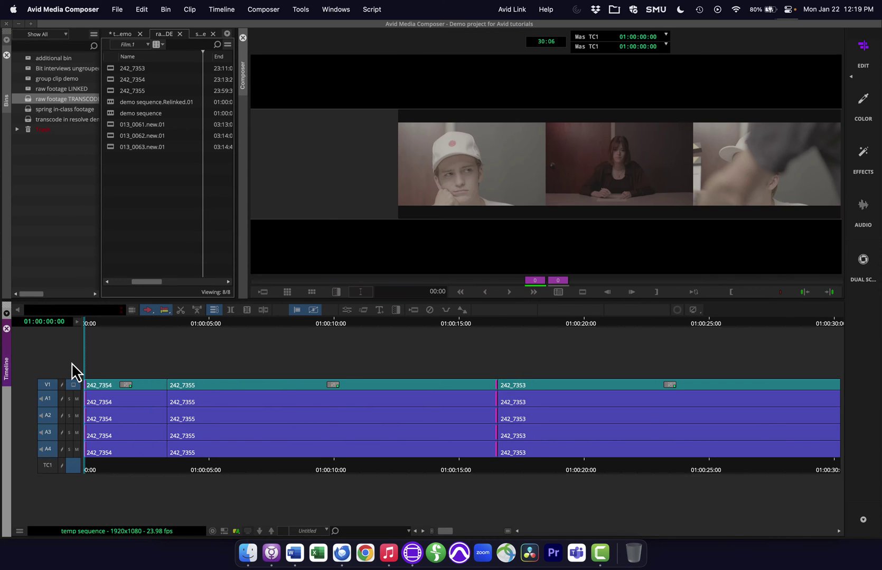
click(346, 364)
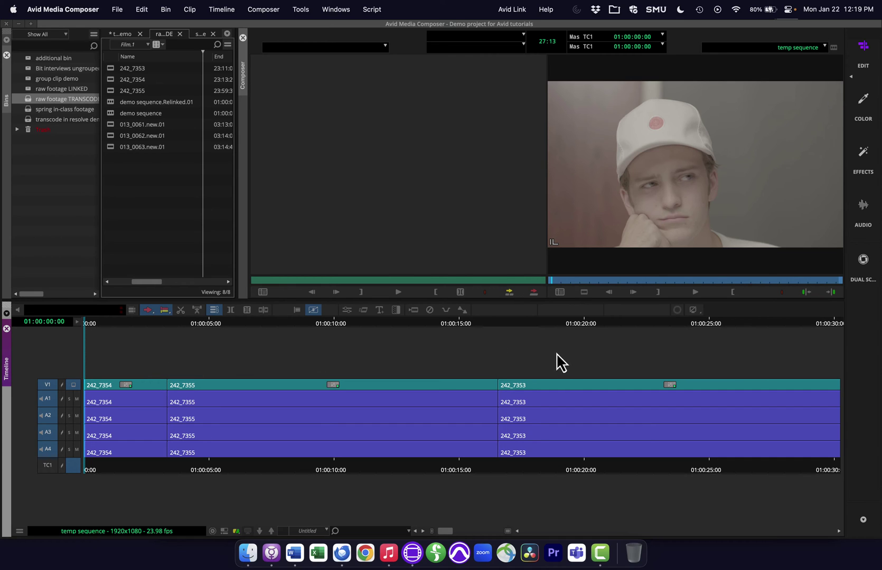
Slide 242_7353 later, leaving a gap after 242_7355, then clear the selection.
drag(156, 353, 595, 501)
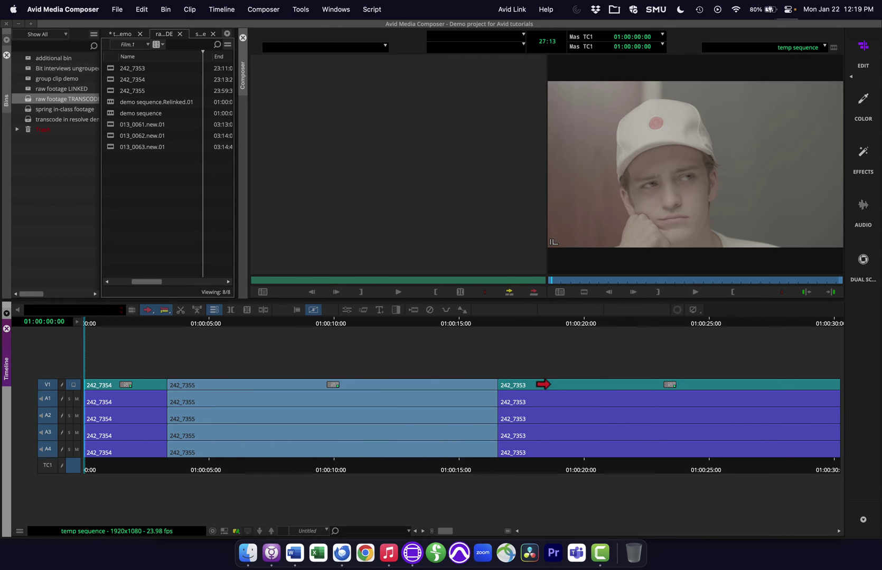
drag(543, 388, 578, 385)
drag(159, 354, 531, 500)
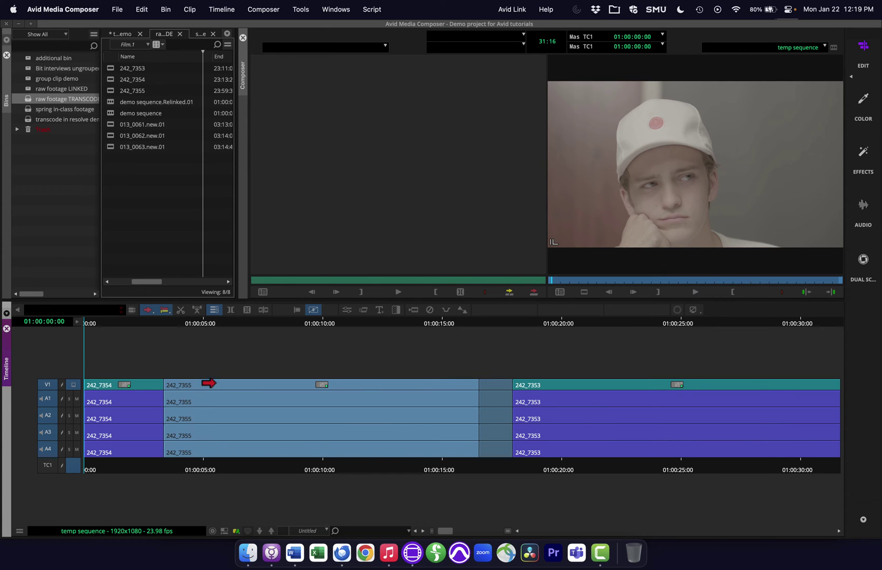
click(341, 370)
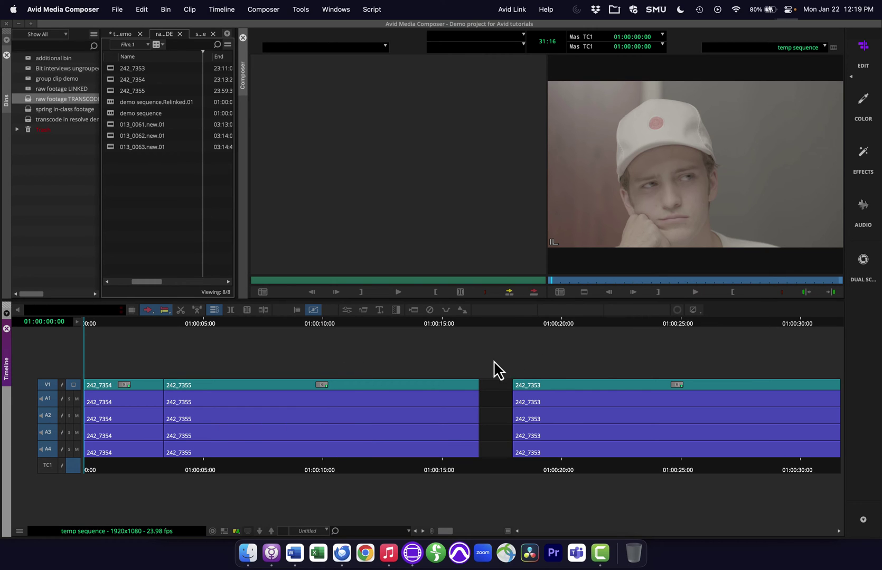
Trim the tail of 242_7355 with the J and L trim keys to about 01:00:16, exiting trim mode.
drag(526, 357, 148, 491)
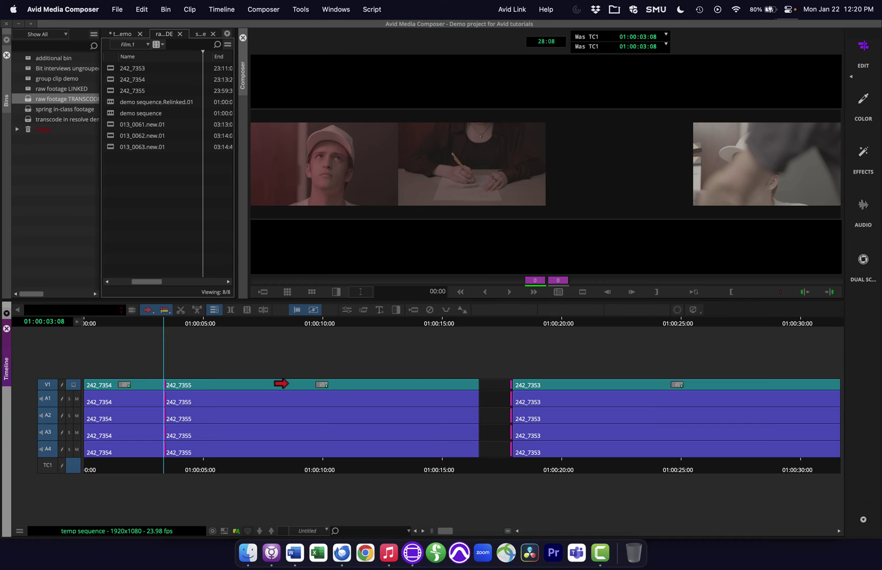
key(j)
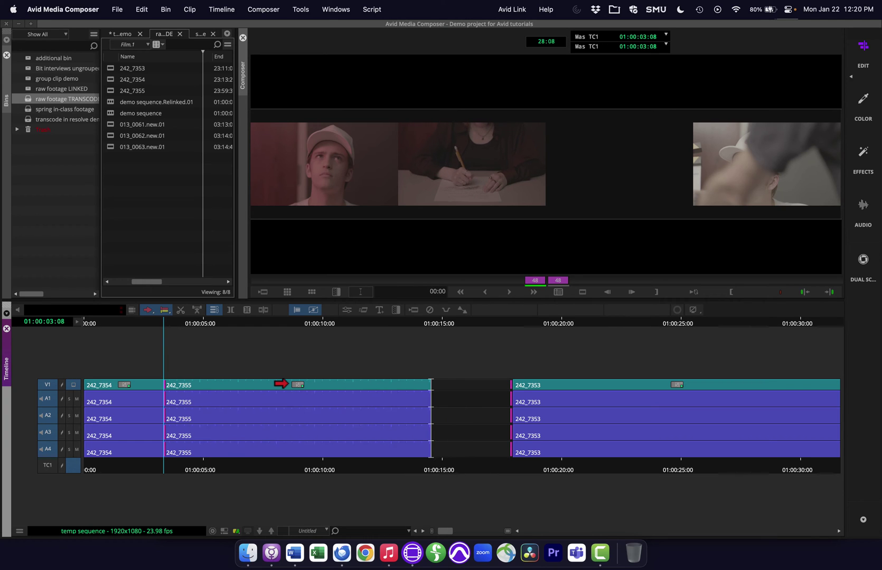
click(317, 377)
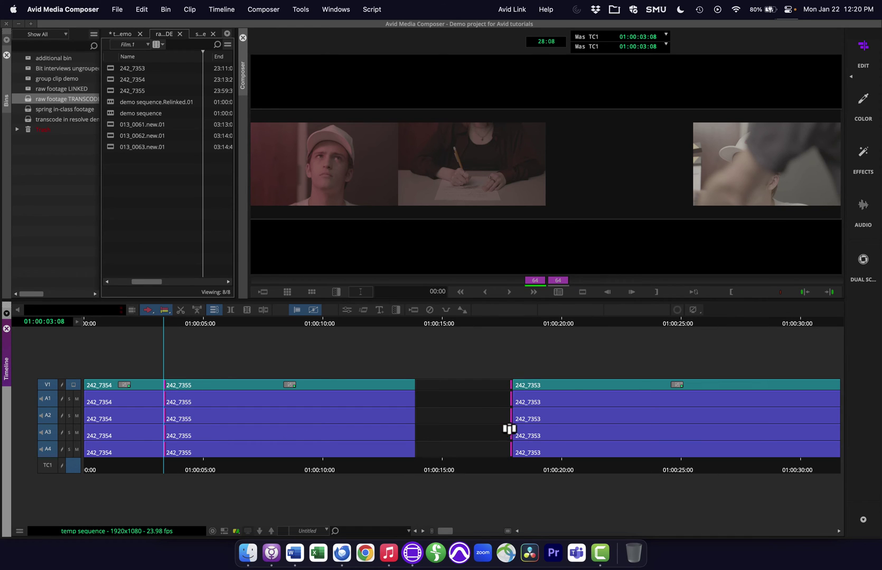
key(l)
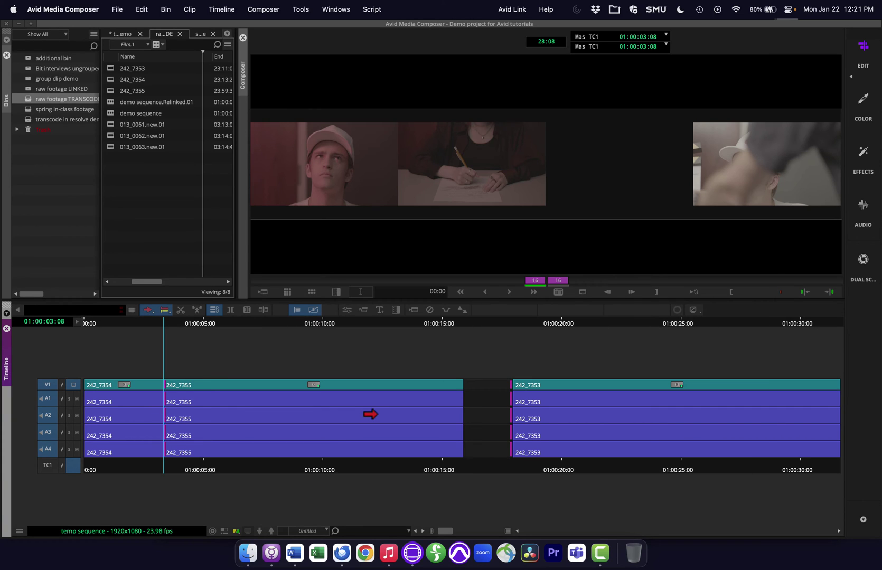
key(u)
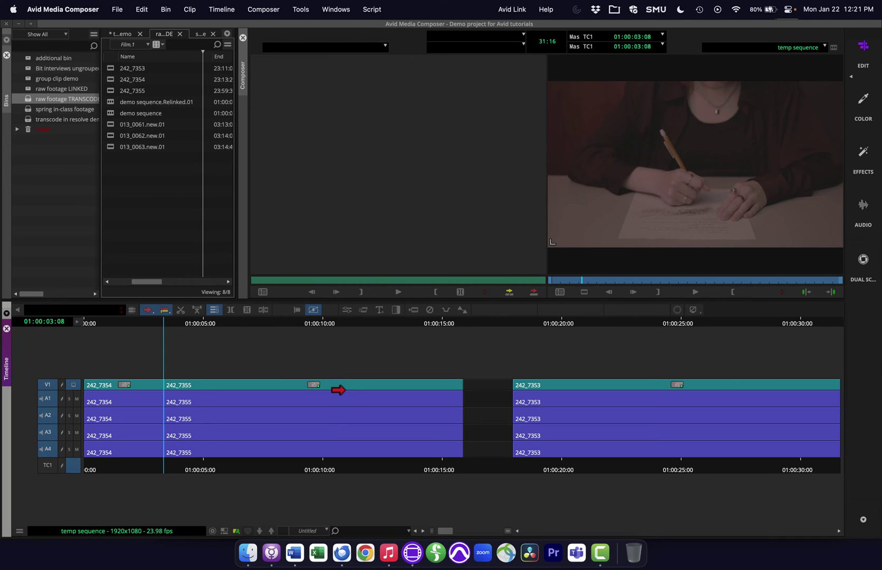
Slide 242_7355 later and out of sync, then undo back to its original place.
click(331, 385)
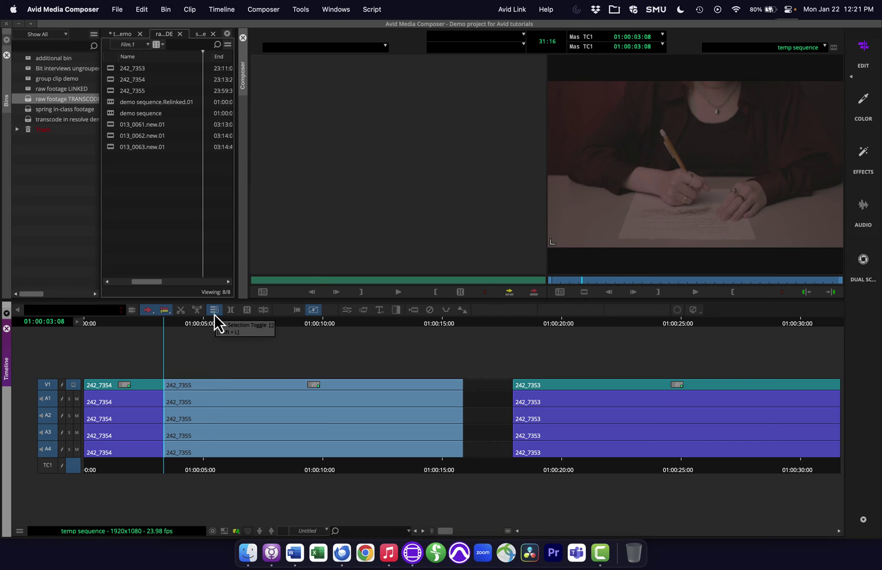
click(274, 370)
click(391, 390)
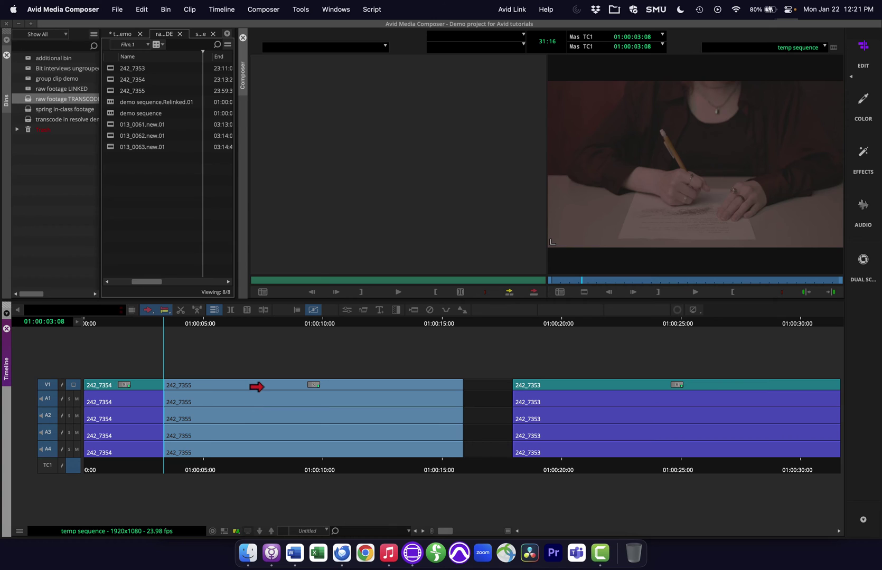
drag(256, 387, 289, 388)
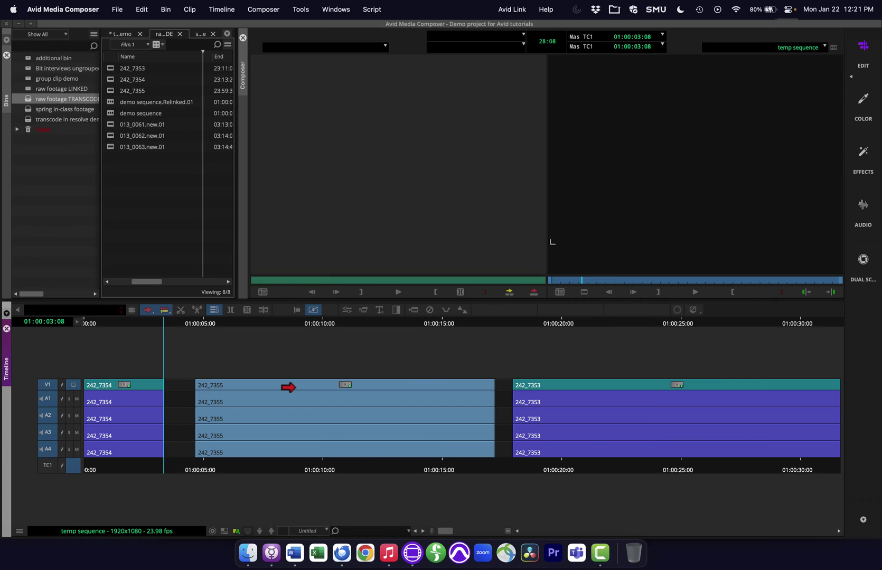
click(306, 359)
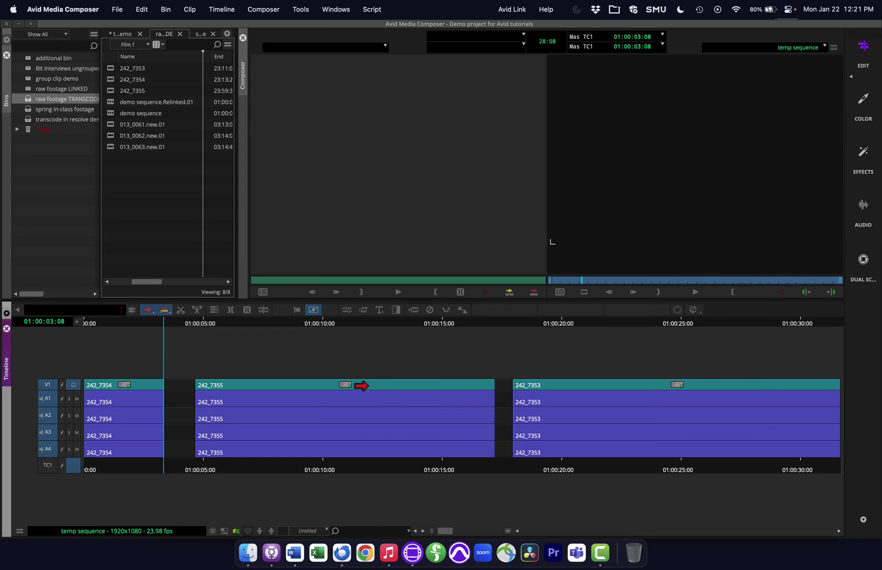
drag(361, 386, 301, 414)
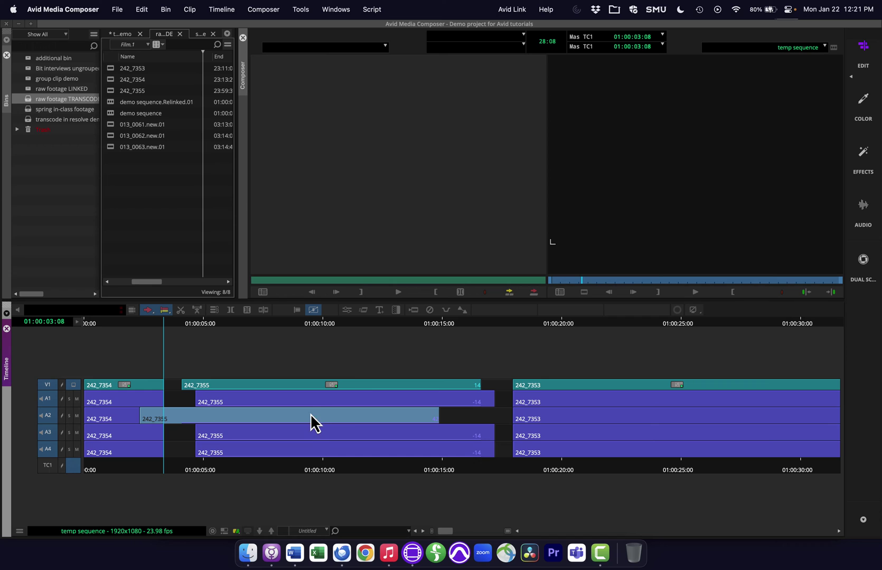
key(super+z)
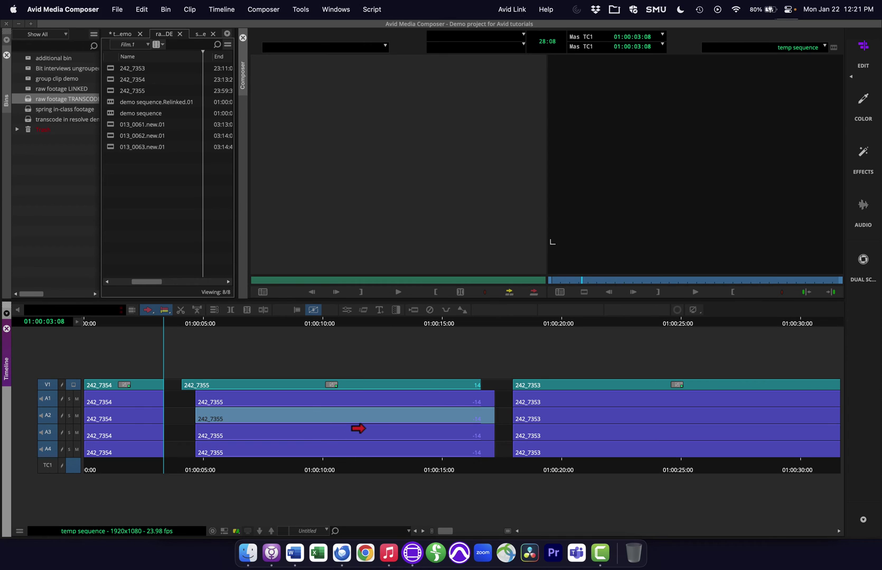
key(super+z)
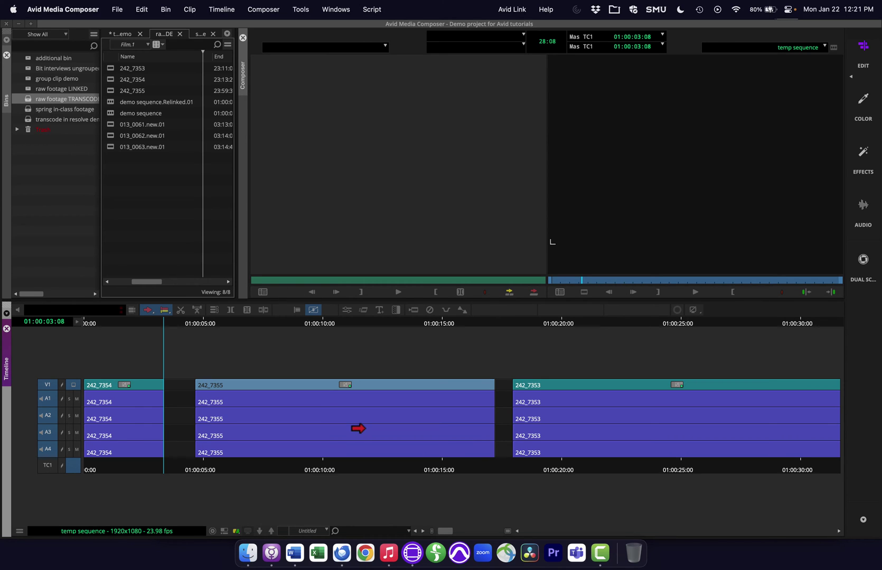
key(super+z)
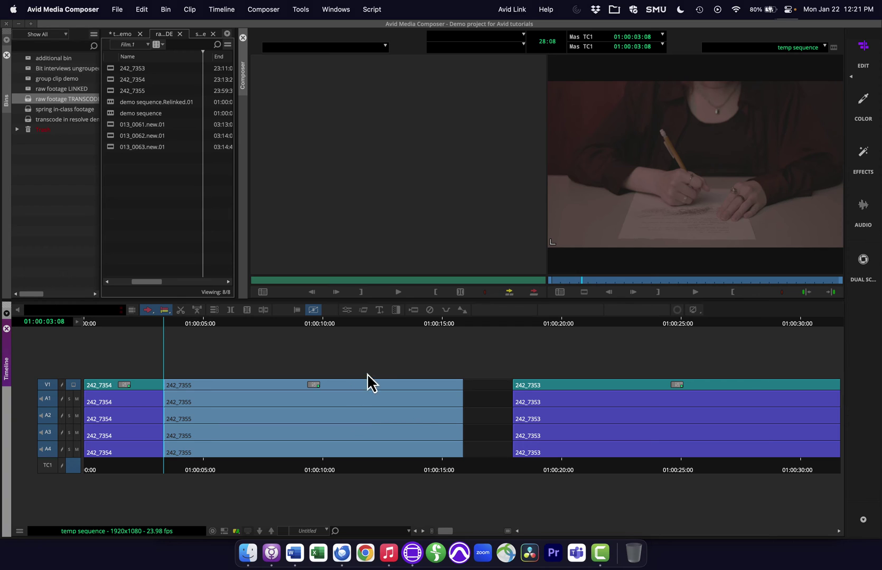
click(378, 363)
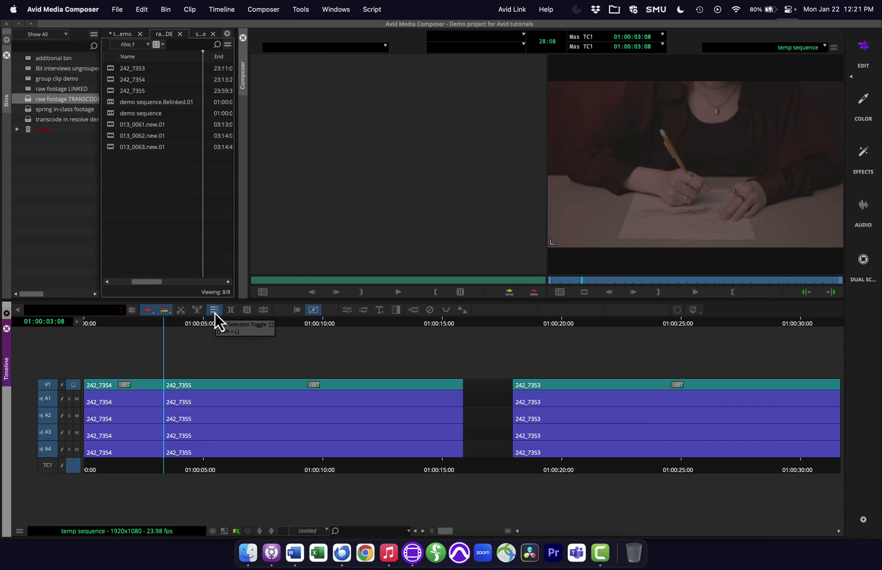
Undo a trial move of 242_7355's A1 audio over 242_7353, then show the Format settings.
click(213, 386)
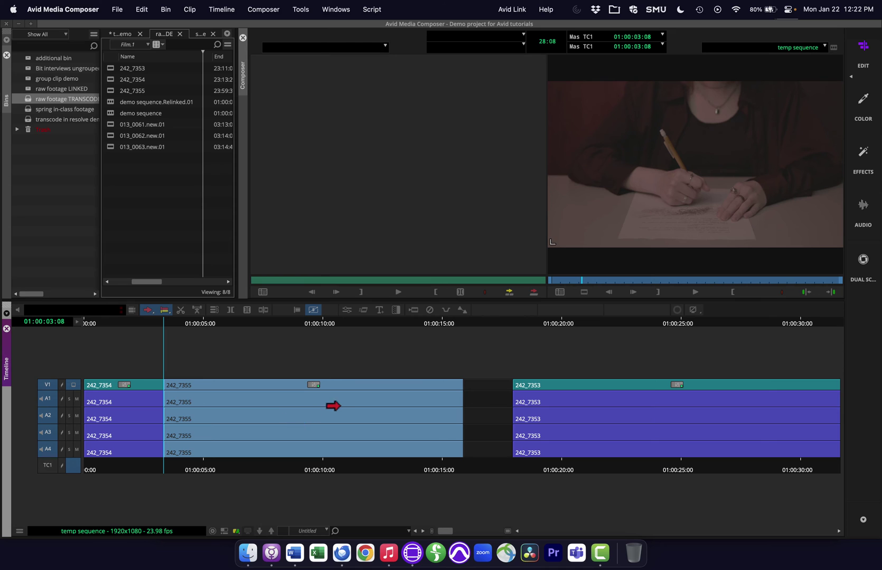
click(331, 364)
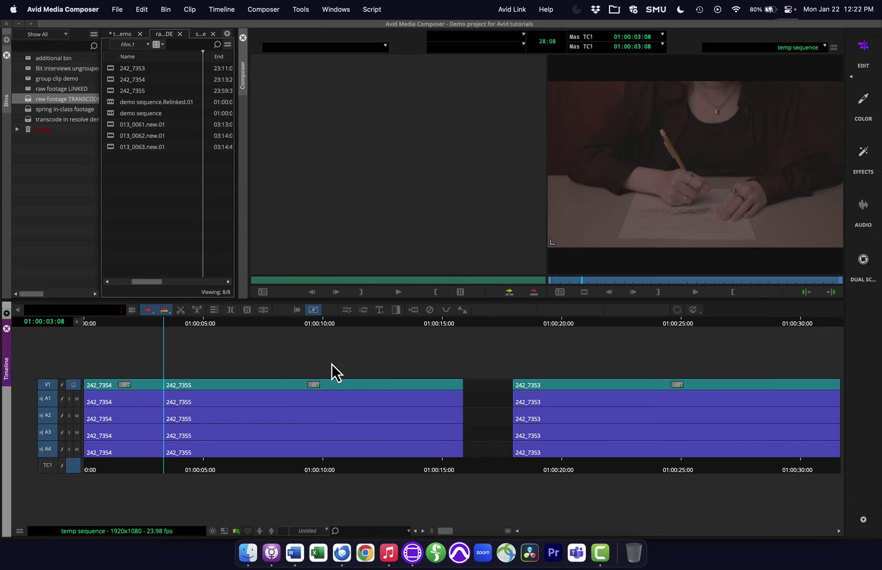
click(315, 401)
drag(316, 401, 678, 400)
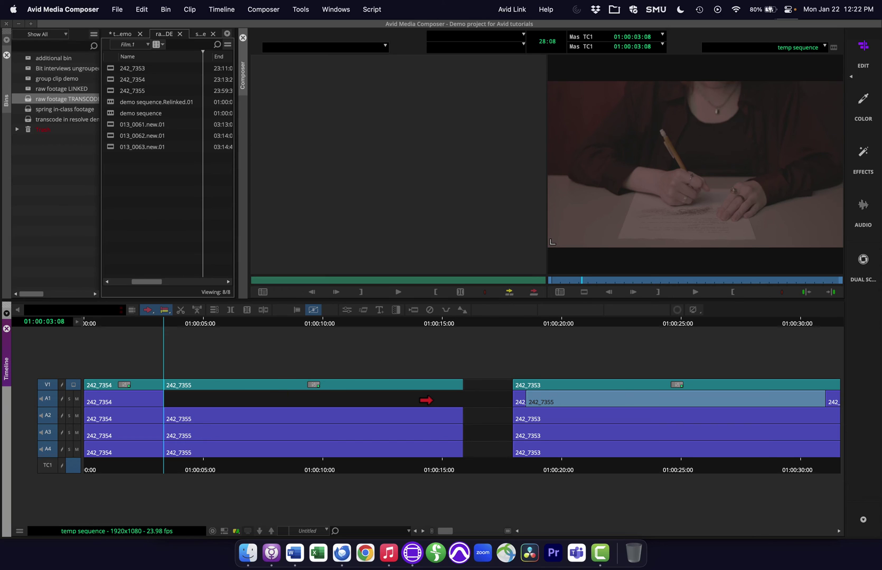
key(super+z)
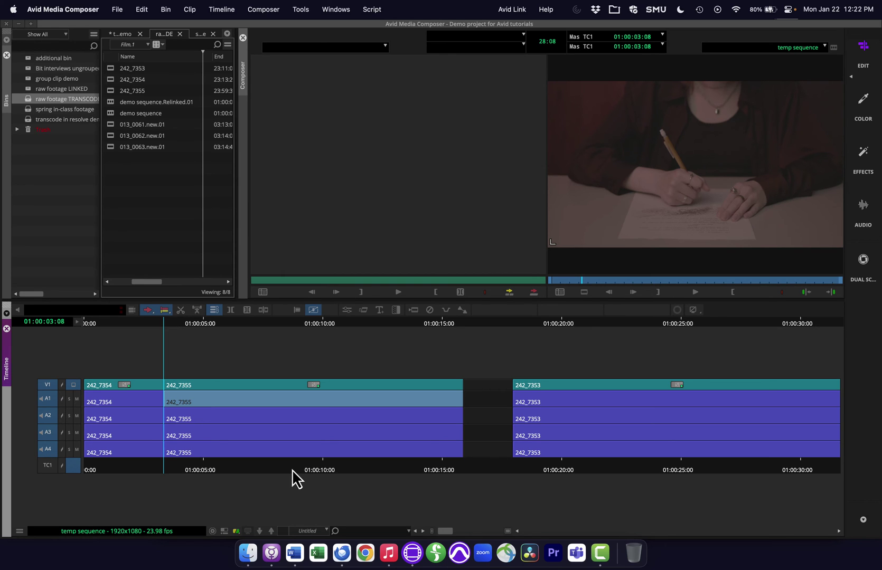
key(super+9)
click(359, 135)
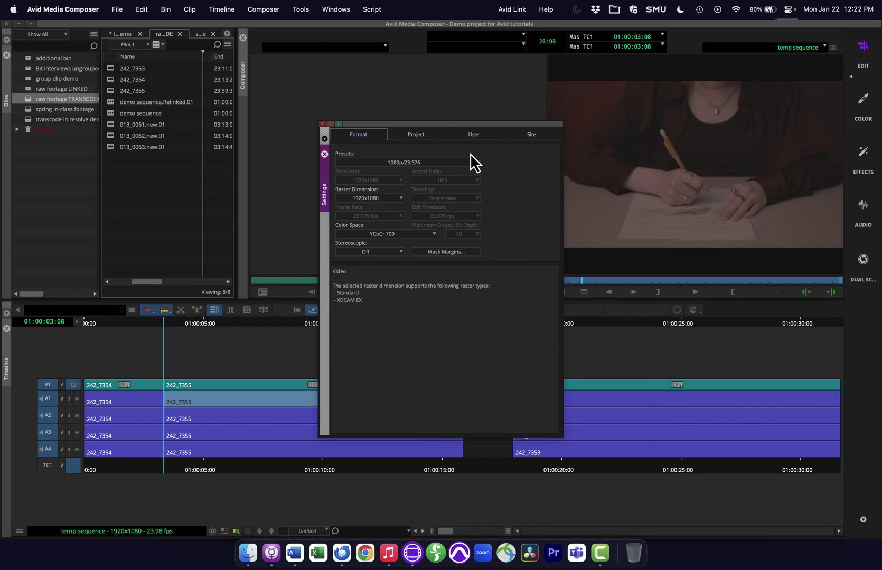
Browse the Project, User and Site settings tabs, then return to the User settings list.
click(408, 133)
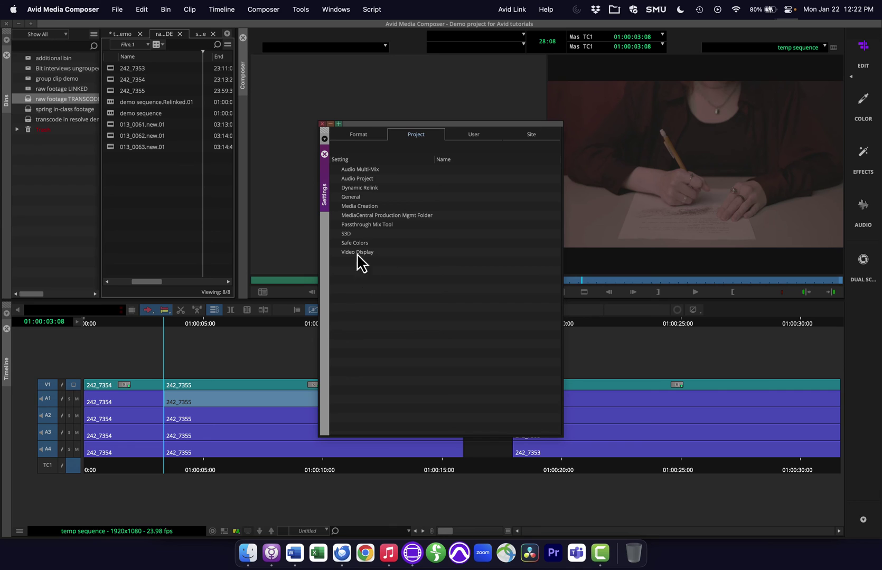
click(480, 139)
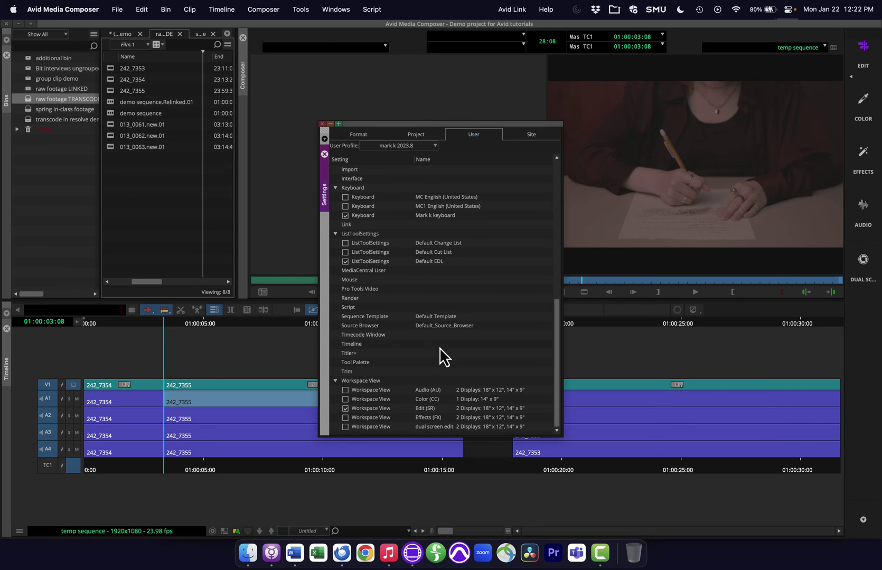
click(531, 135)
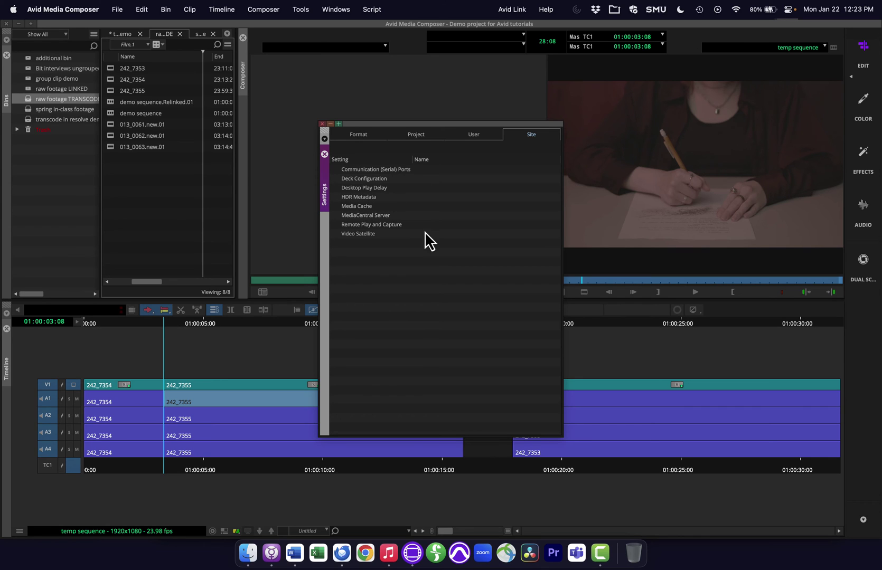
click(466, 137)
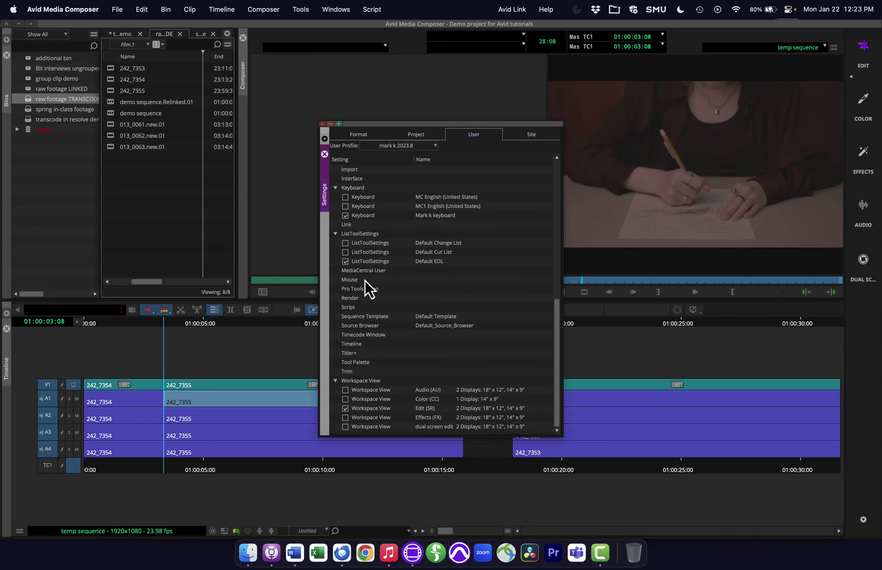
scroll(365, 279, up, 10)
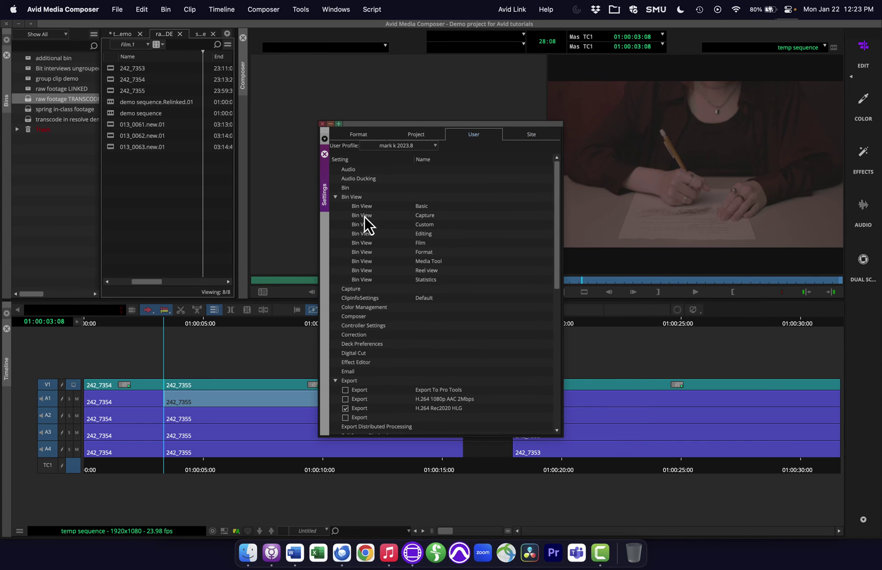
scroll(366, 228, down, 7)
scroll(364, 222, up, 5)
Cycle through the Project, Format and Site tabs again, then scroll the User list down to Timeline.
click(409, 138)
click(368, 135)
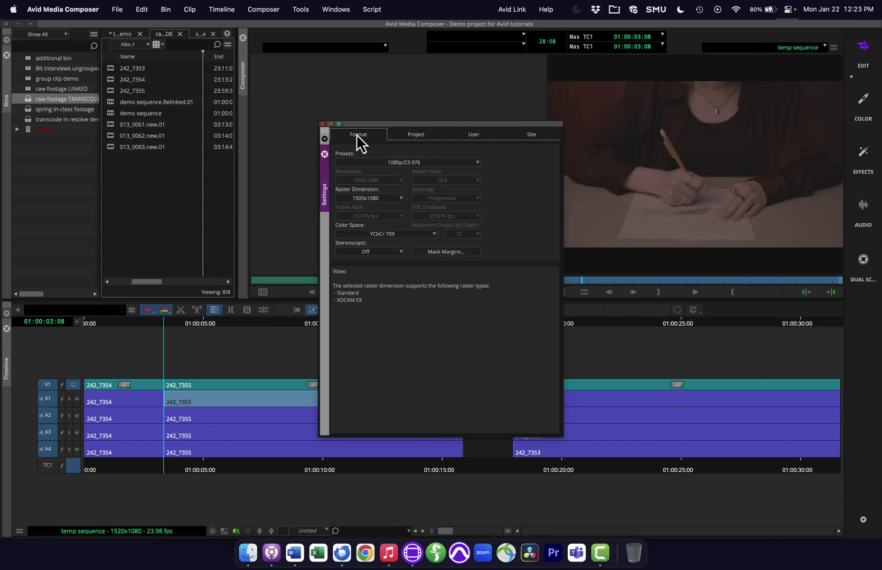
click(439, 135)
click(466, 136)
click(540, 136)
click(471, 136)
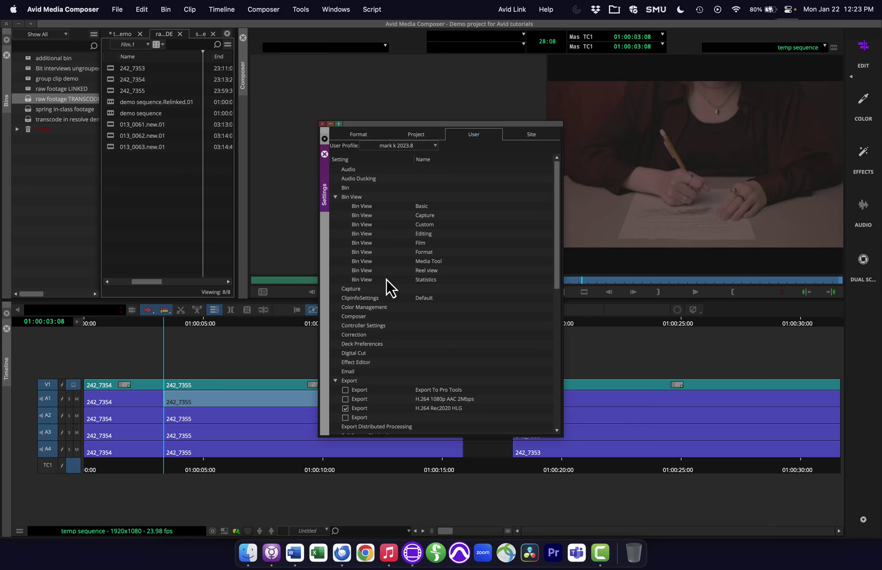
scroll(390, 288, down, 10)
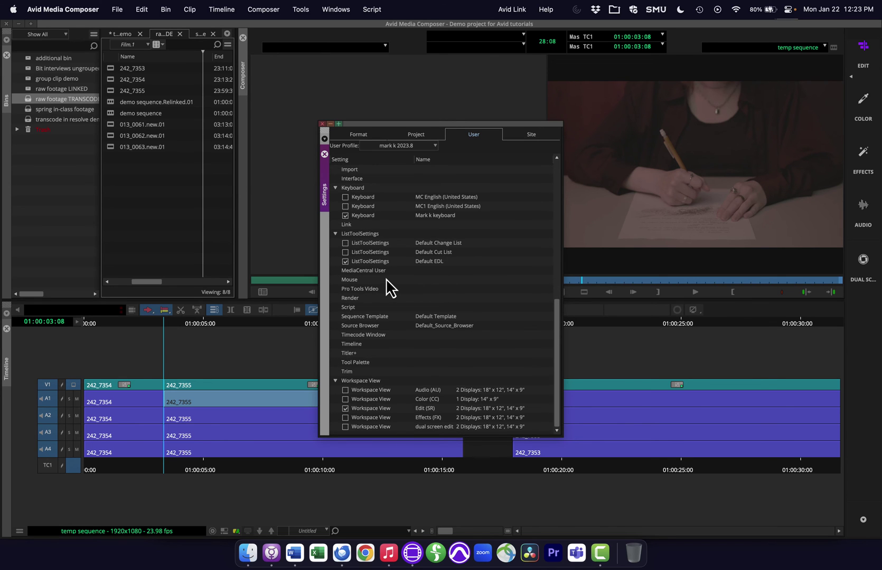
double_click(351, 344)
click(343, 64)
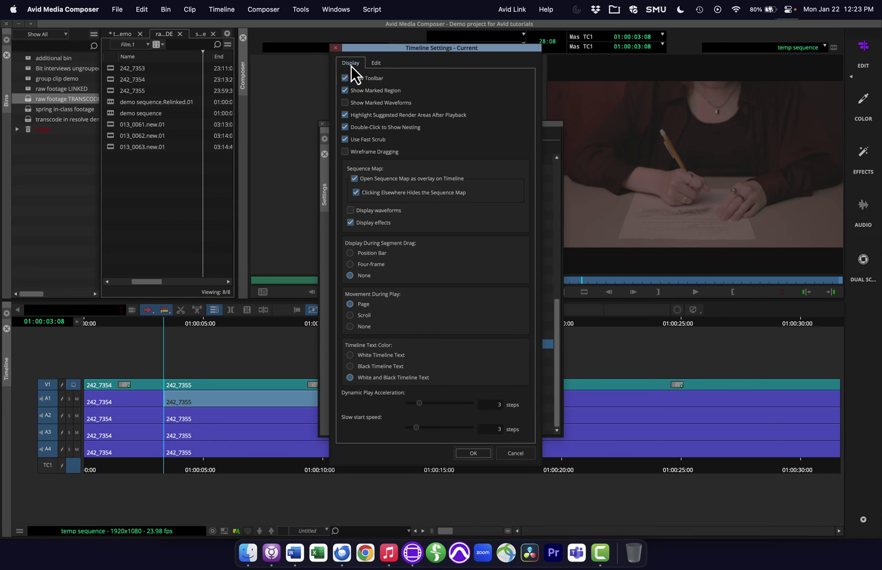
click(374, 64)
click(350, 62)
click(375, 64)
click(351, 63)
Close Timeline Settings and Settings, then drag 242_7355 later, leaving a gap after 242_7354.
click(473, 453)
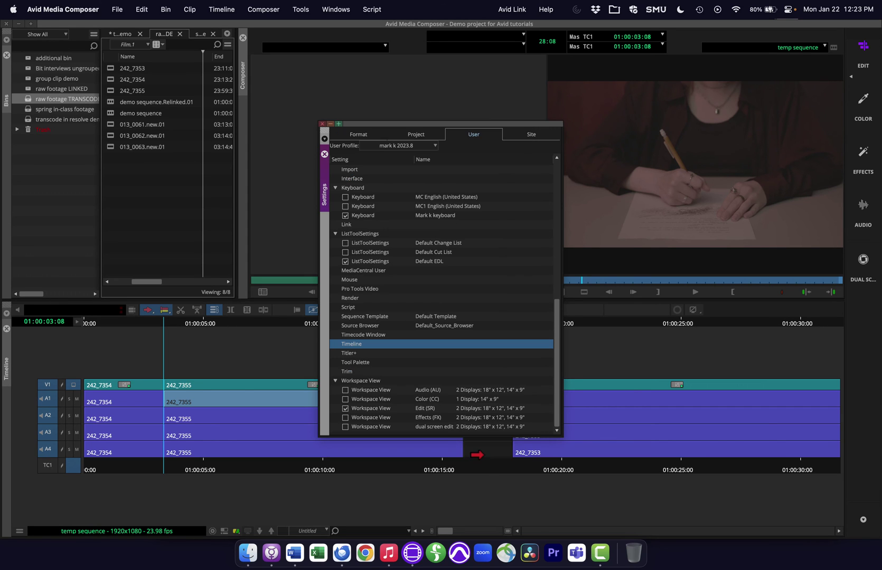
click(271, 326)
drag(272, 326, 315, 402)
click(283, 385)
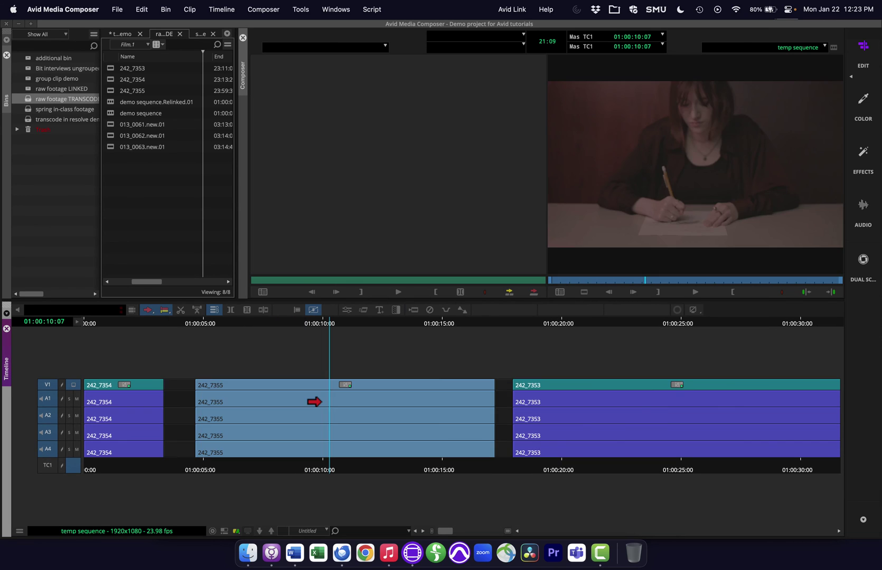
Reopen and confirm Timeline Settings, then move 242_7355 to start around 01:00:04.
key(super+comma)
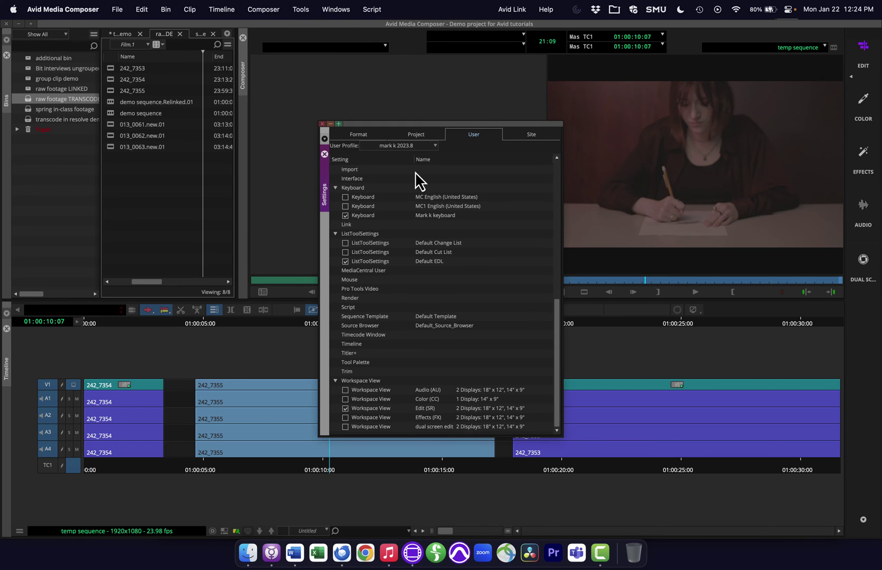
double_click(353, 344)
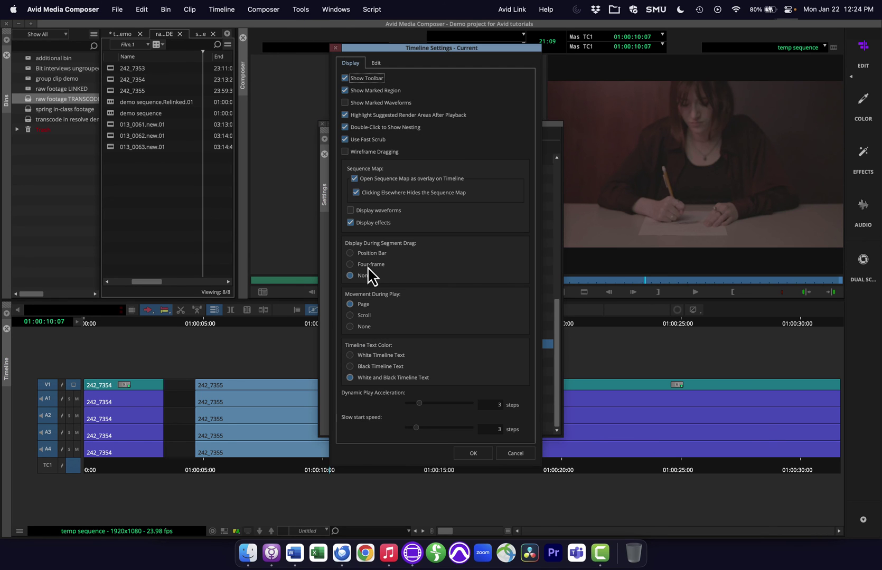
click(474, 453)
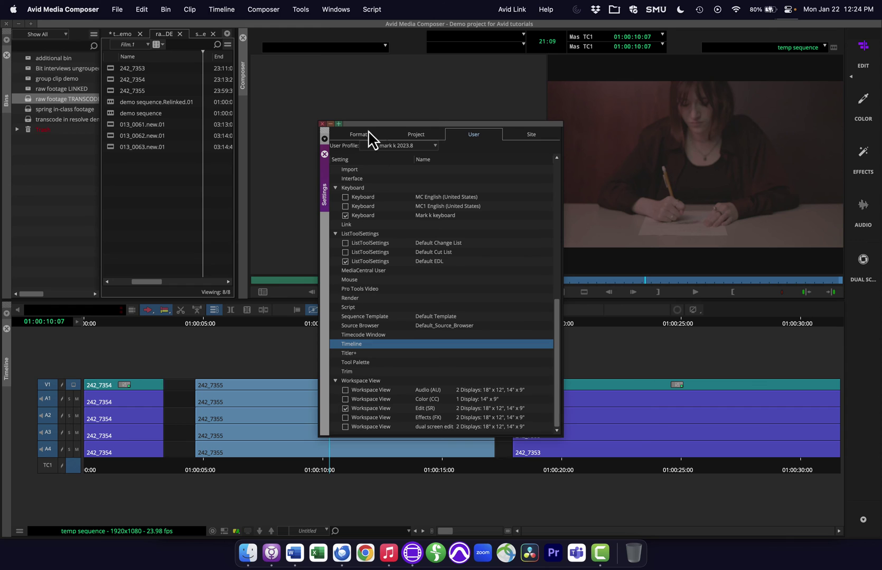
key(super+w)
drag(299, 386, 284, 427)
In Timeline Settings, show no frames during segment drags, then bring up the Edit options.
key(super+9)
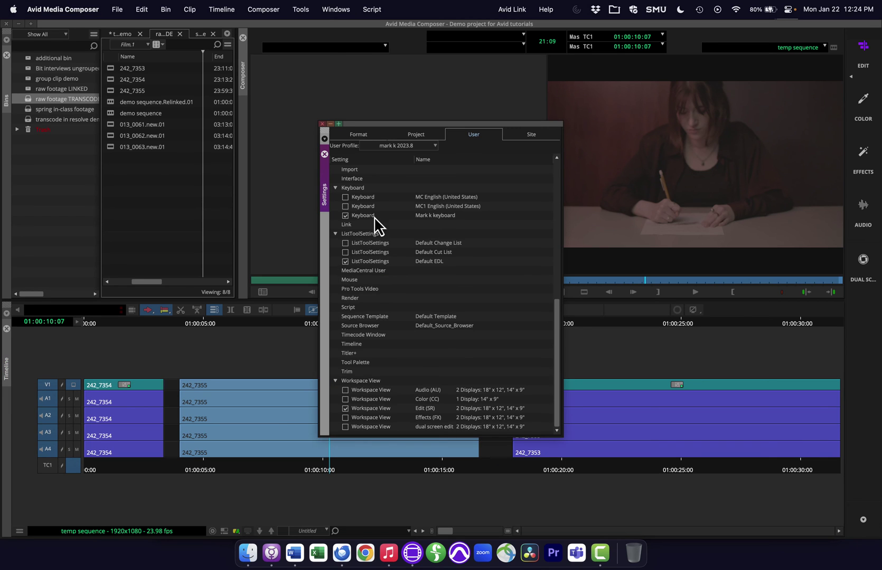
double_click(369, 343)
click(361, 275)
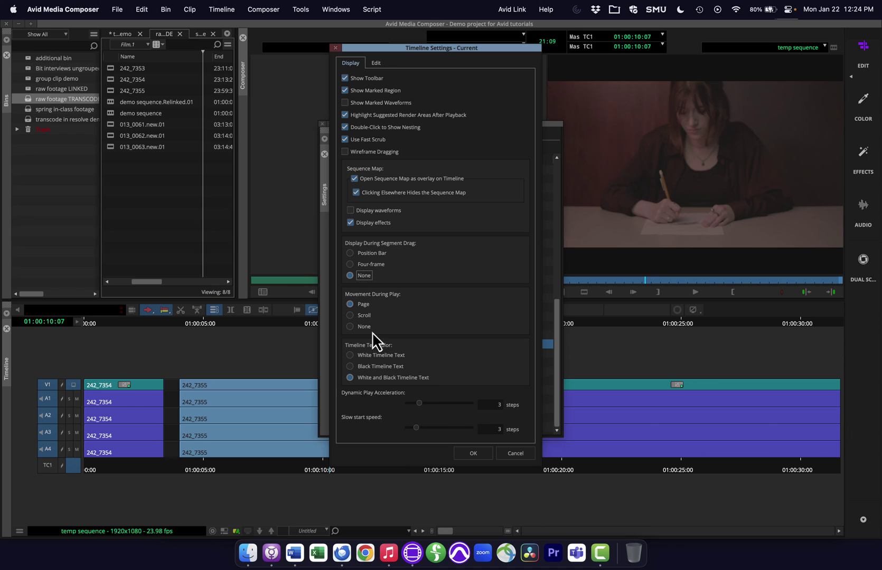
click(373, 62)
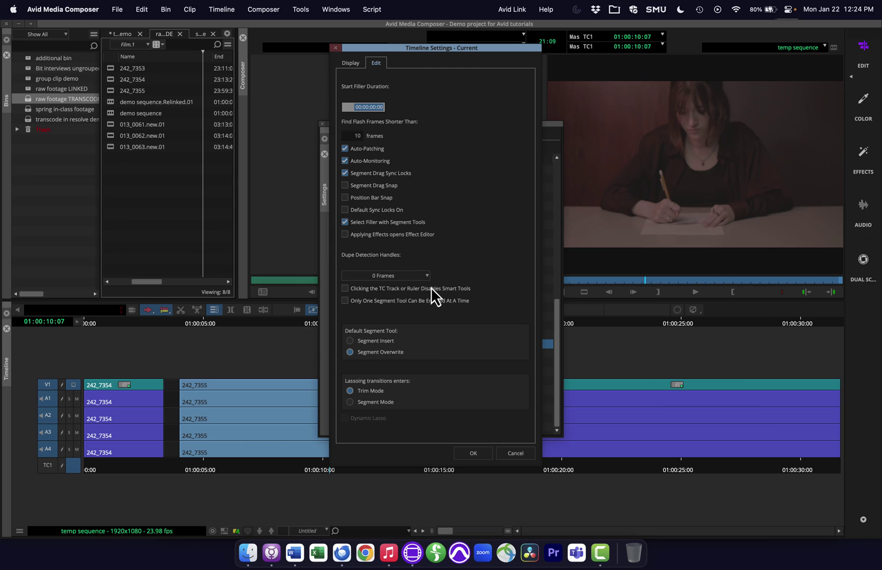
mouse_move(431, 287)
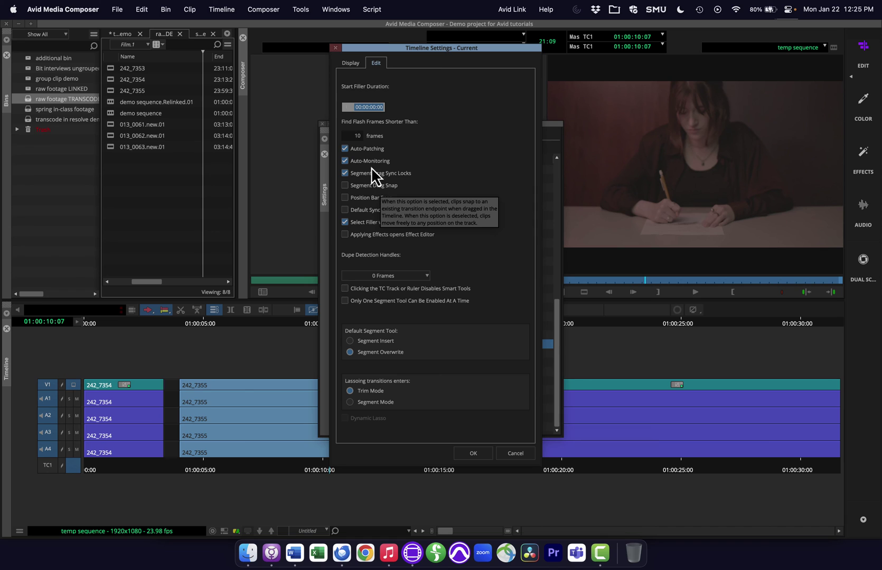
Close the settings, move 242_7355, and slide 242_7354 right against it.
click(336, 48)
click(322, 126)
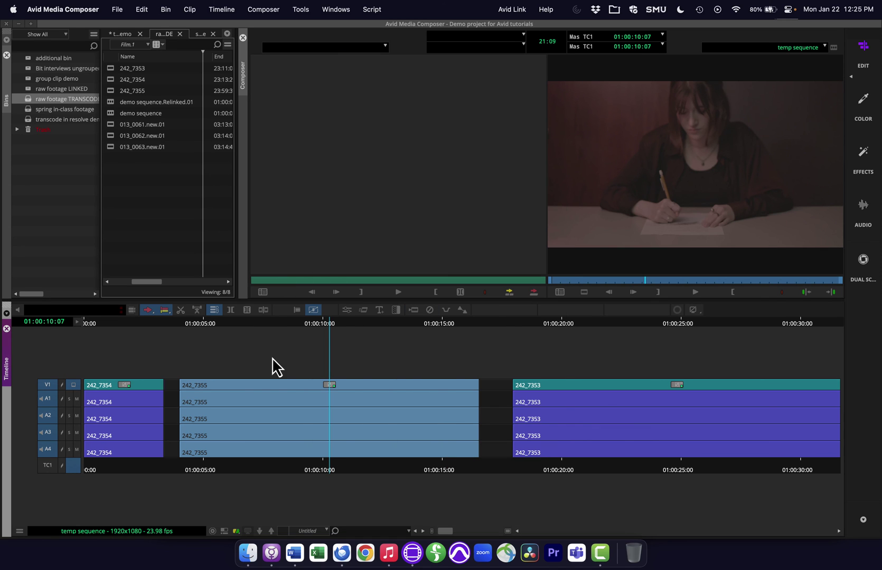
mouse_move(267, 388)
mouse_down()
mouse_move(390, 373)
mouse_move(266, 407)
mouse_up()
drag(132, 387, 210, 390)
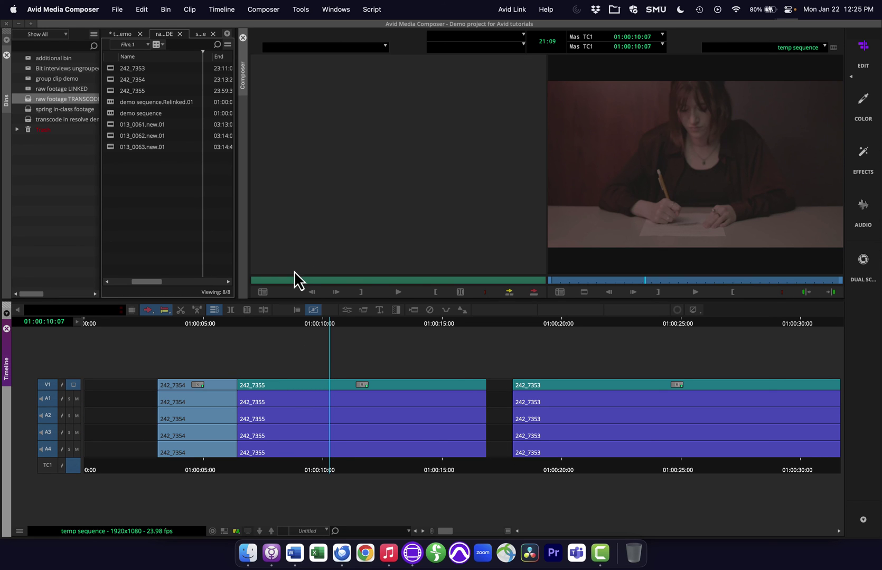
Turn on Segment Drag Snap in Timeline Settings and confirm it.
key(super+comma)
double_click(350, 343)
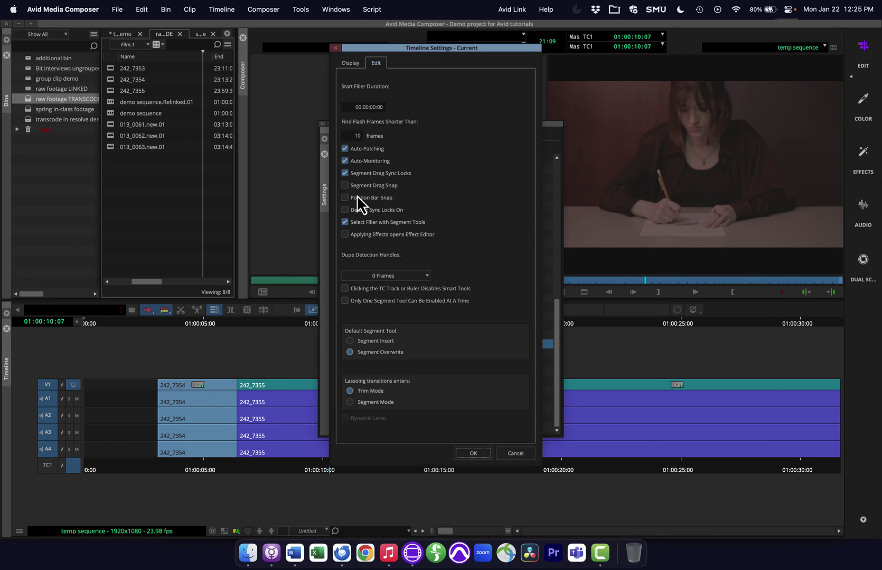
click(357, 186)
click(473, 454)
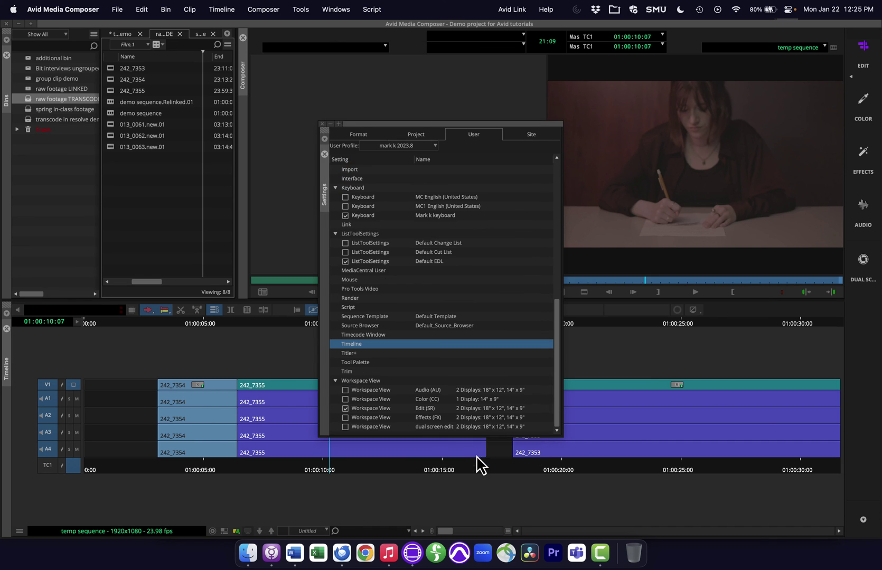
key(super+w)
Slide 242_7354 over the start of 242_7355, undoing an overshooting first attempt.
drag(211, 386, 775, 390)
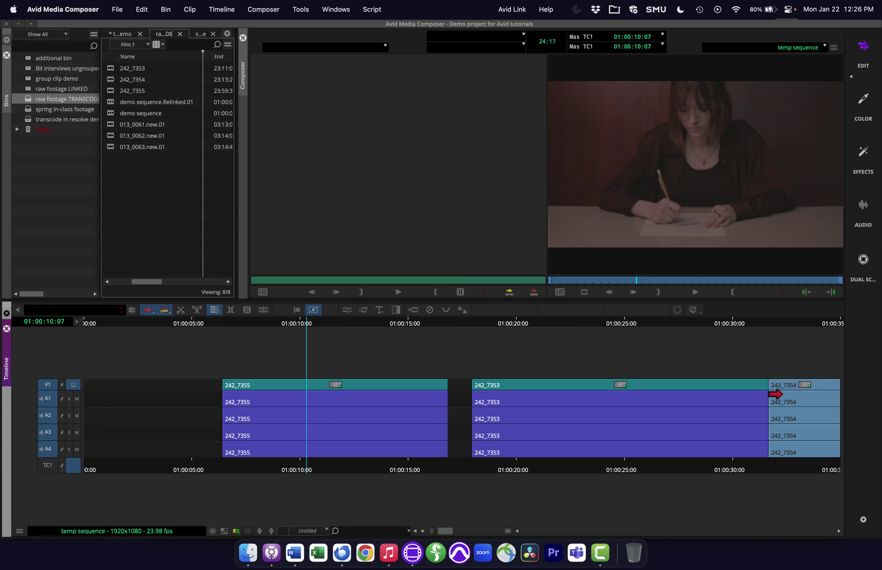
key(super+z)
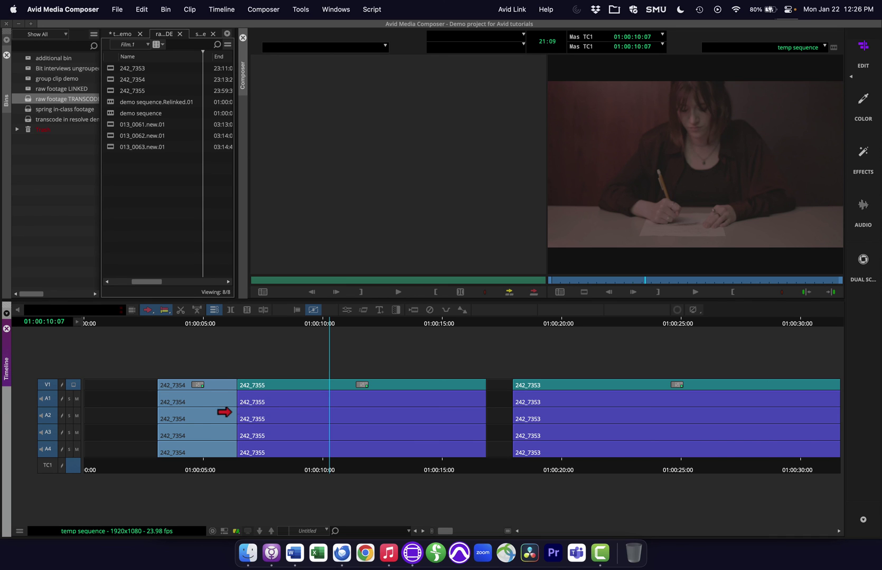
drag(185, 387, 278, 396)
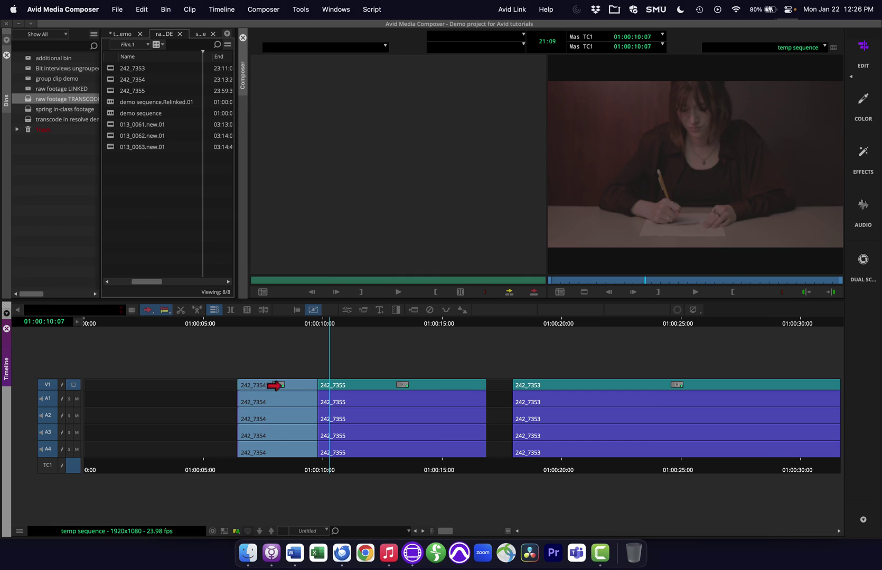
Park at 01:00:06:08, zoom to frame level, move to 01:00:10:07, then zoom back out.
click(234, 323)
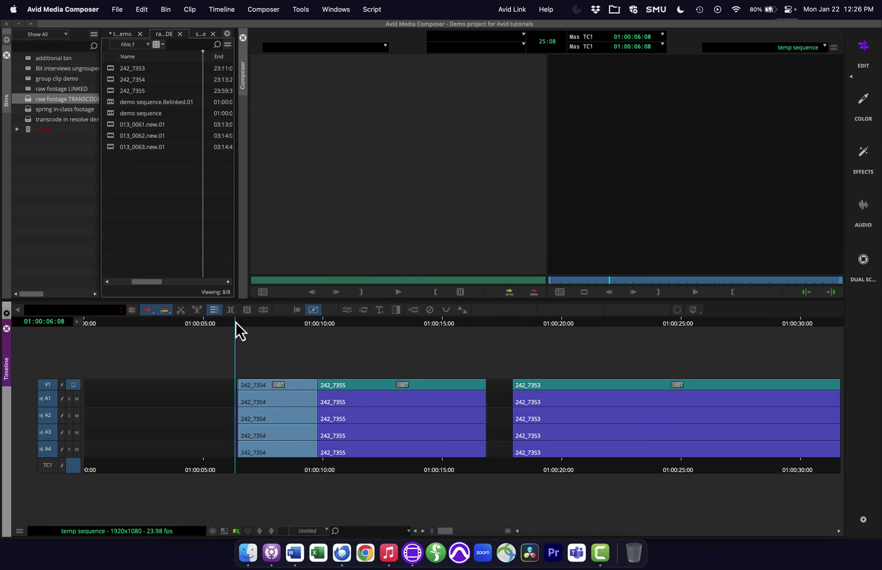
key(super+bracketright)
key(super+bracketright)
key(super+bracketright)
key(super+bracketright)
key(super+bracketright)
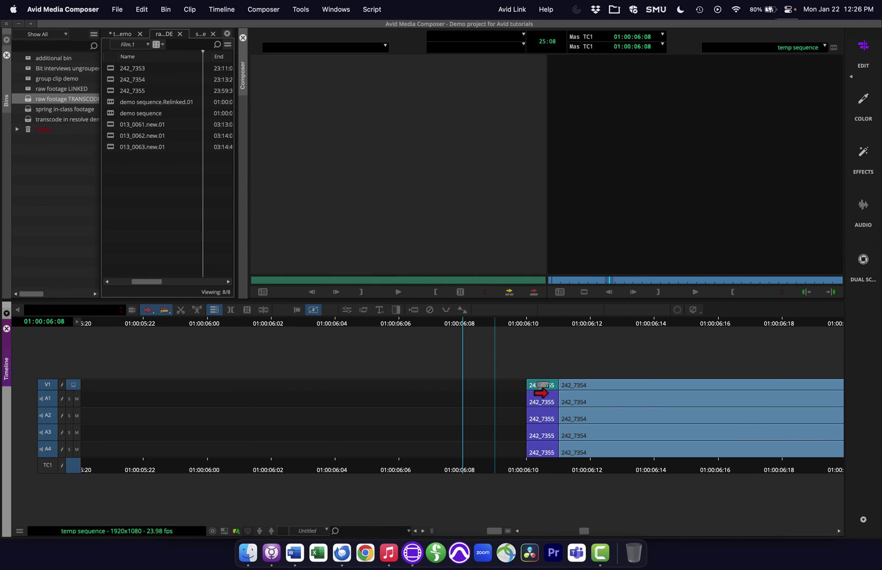
key(Down)
key(super+bracketleft)
key(super+bracketleft)
key(super+bracketleft)
key(super+bracketleft)
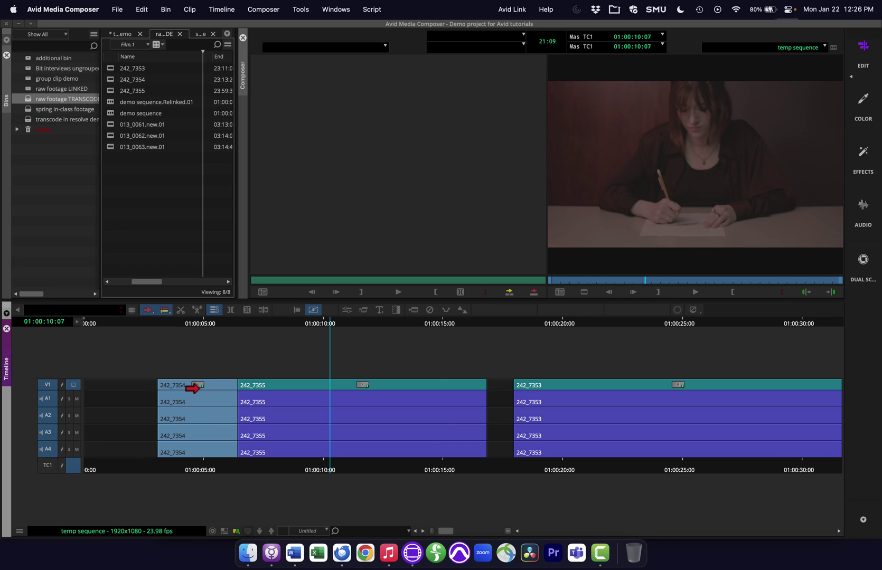
Segment-drag 242_7354 into the middle of 242_7355, then bring up the settings list.
drag(192, 388, 232, 404)
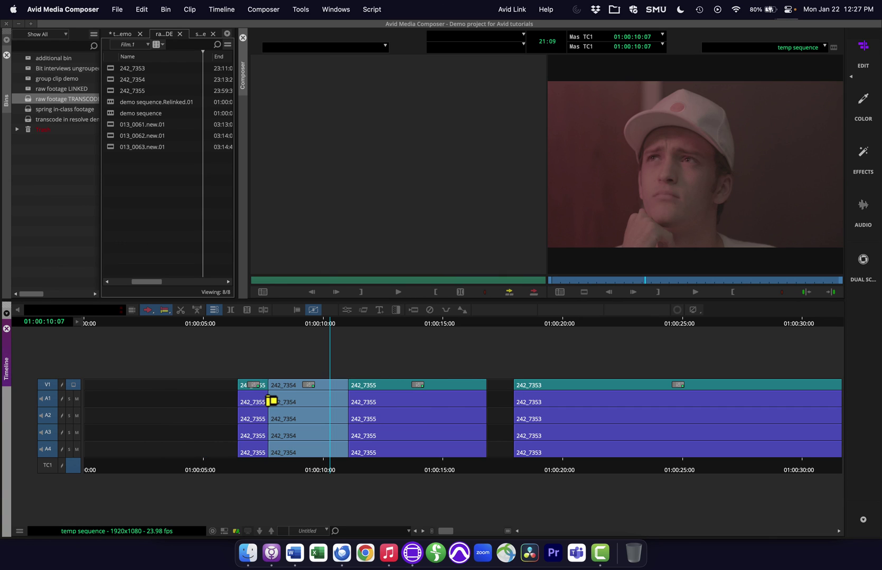
drag(284, 389, 295, 373)
key(super+comma)
Disable Segment Drag Snap in Timeline Settings, then retry dragging 242_7354 without snapping.
double_click(355, 346)
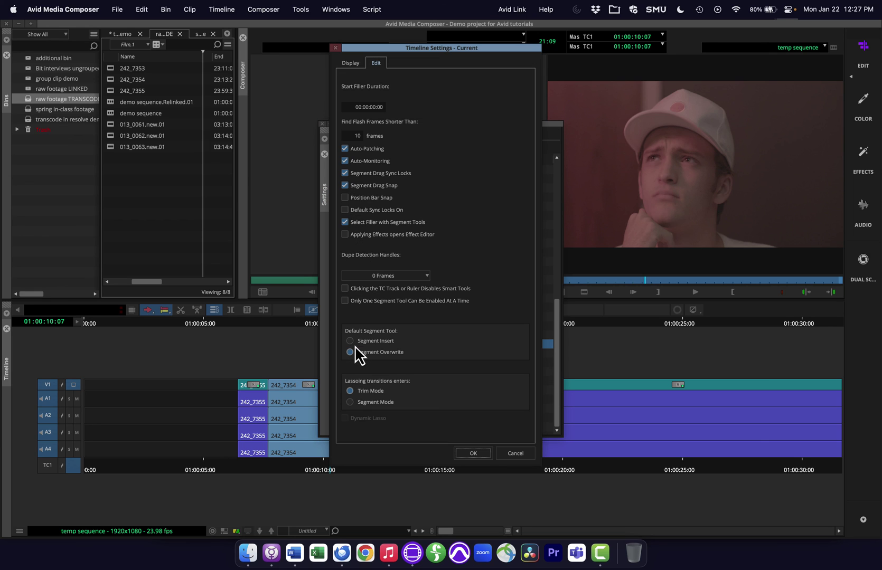
click(343, 186)
click(469, 453)
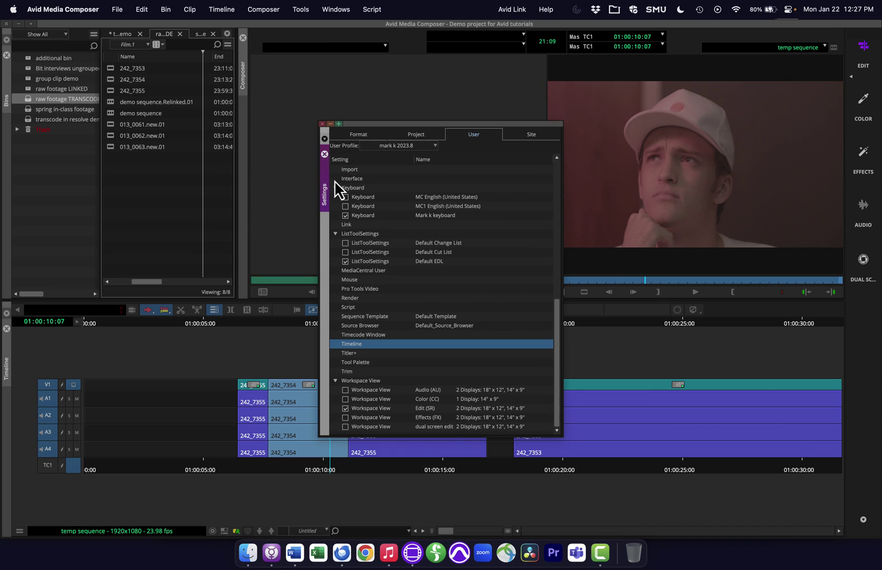
click(322, 124)
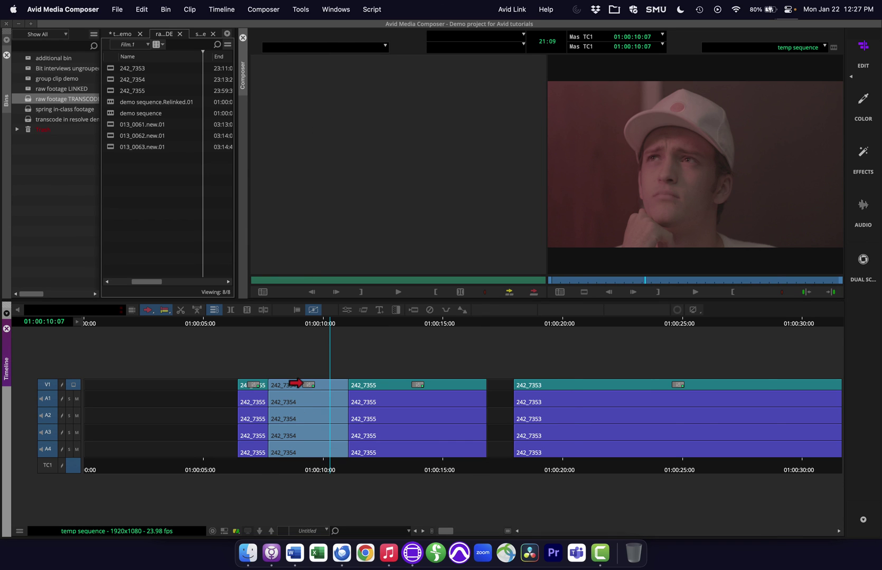
drag(296, 385, 272, 408)
Open Timeline Settings, review the Edit option tooltips, and switch to the Display options.
click(302, 311)
double_click(353, 346)
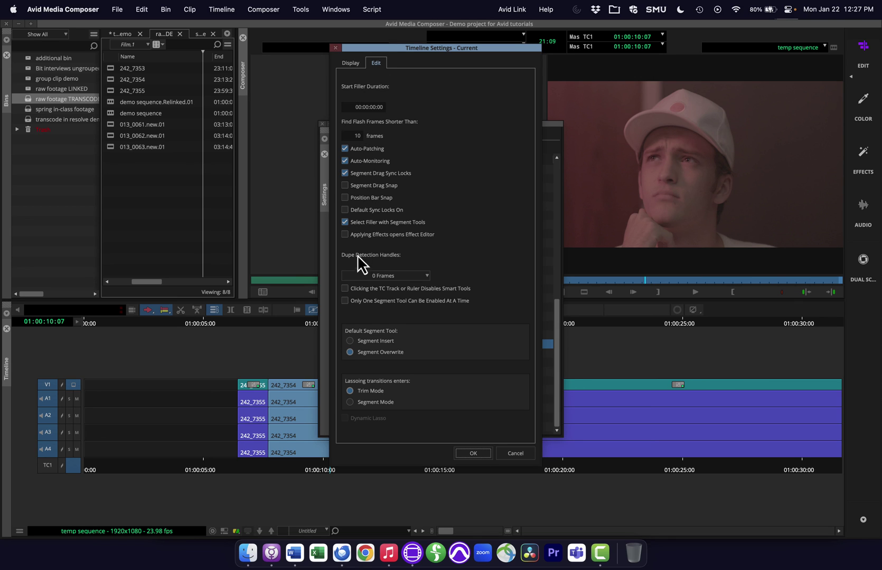
mouse_move(372, 176)
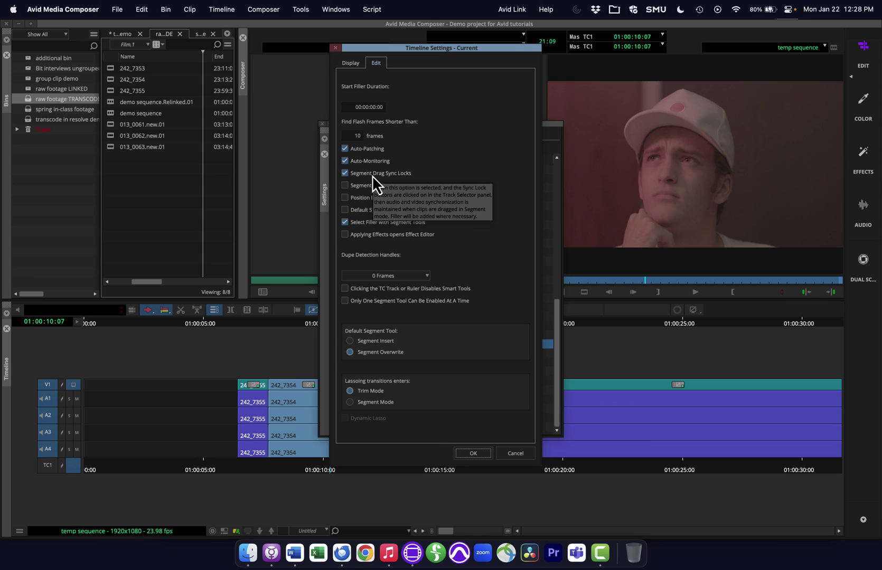
mouse_move(359, 211)
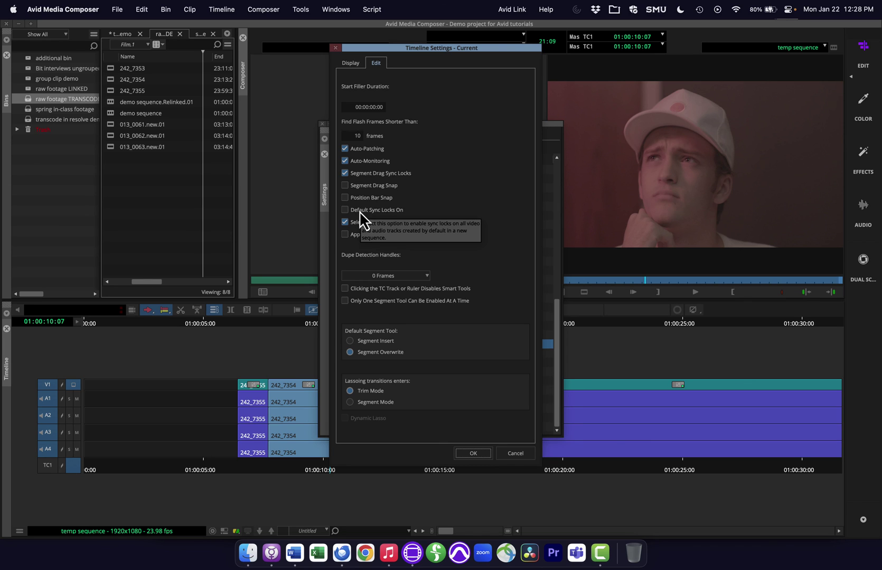
mouse_move(361, 236)
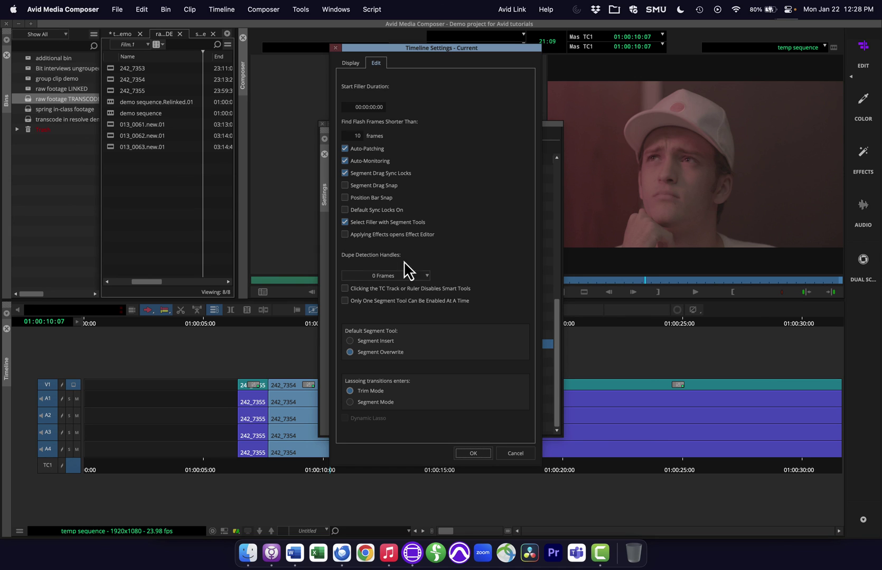
click(352, 64)
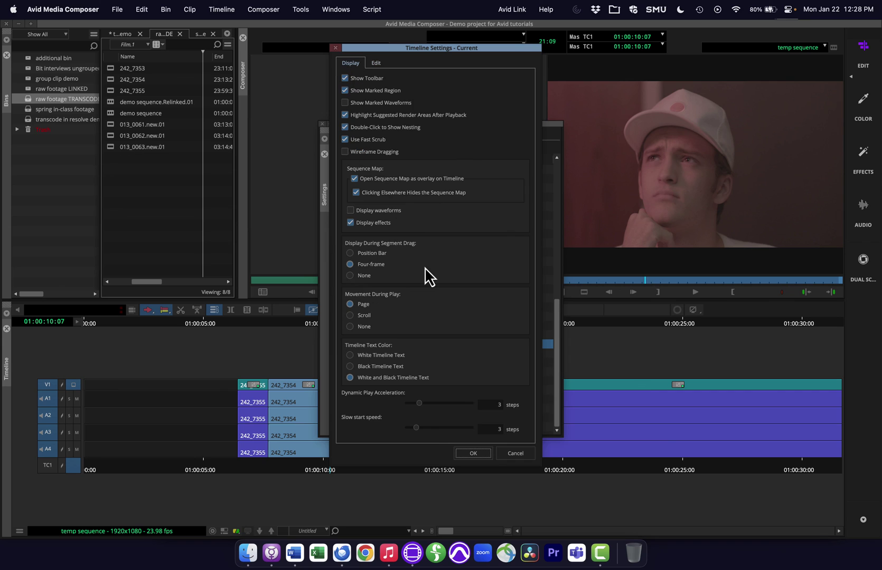